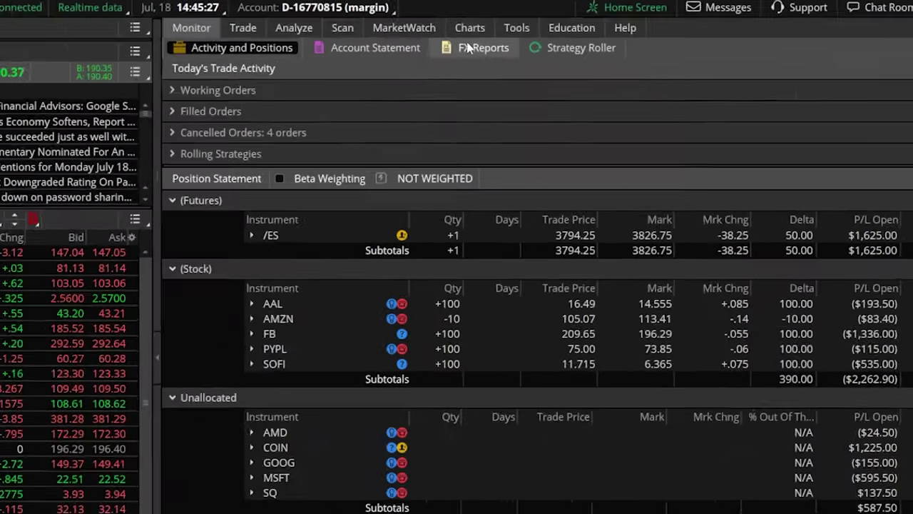
Step: Open the flexible chart grid and remove the extra cell, leaving one wide cell above two lower cells
click(467, 23)
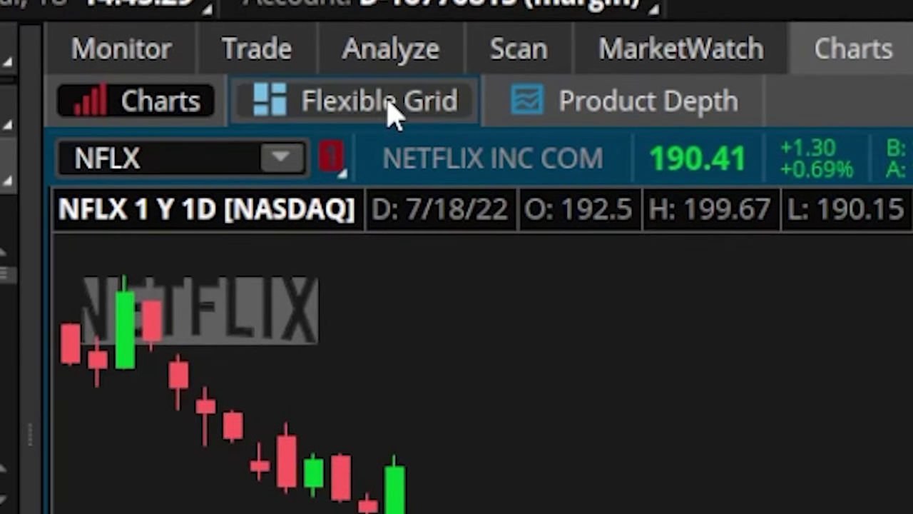
click(22, 102)
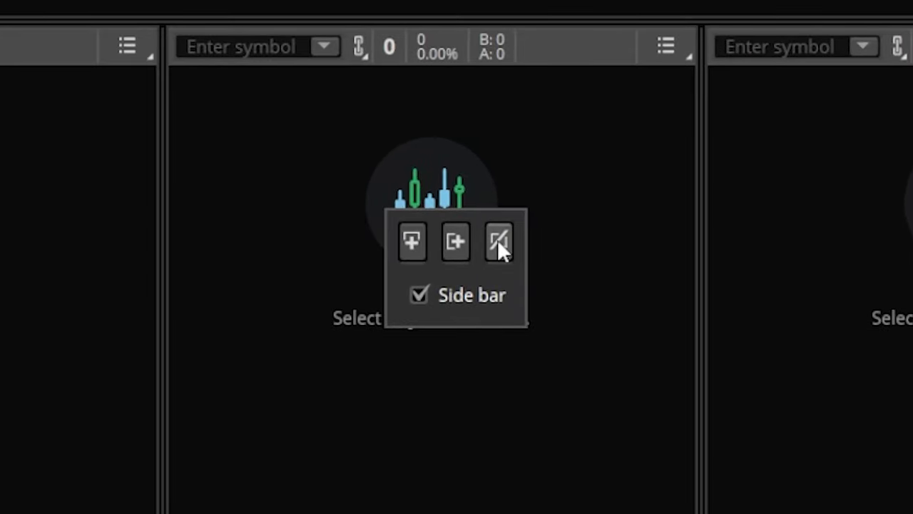
click(497, 239)
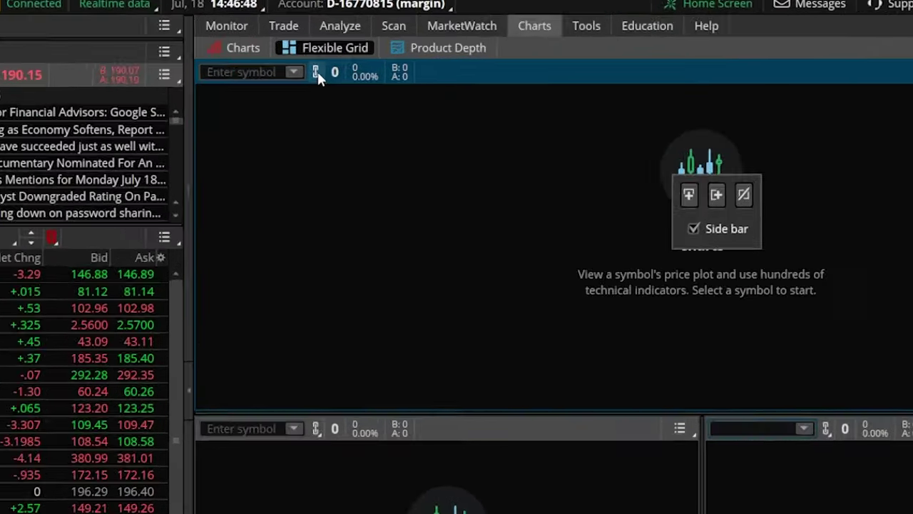
Step: Link the upper grid cell to red, the lower-left cell to yellow and the lower-right cell to blue
click(323, 54)
click(303, 187)
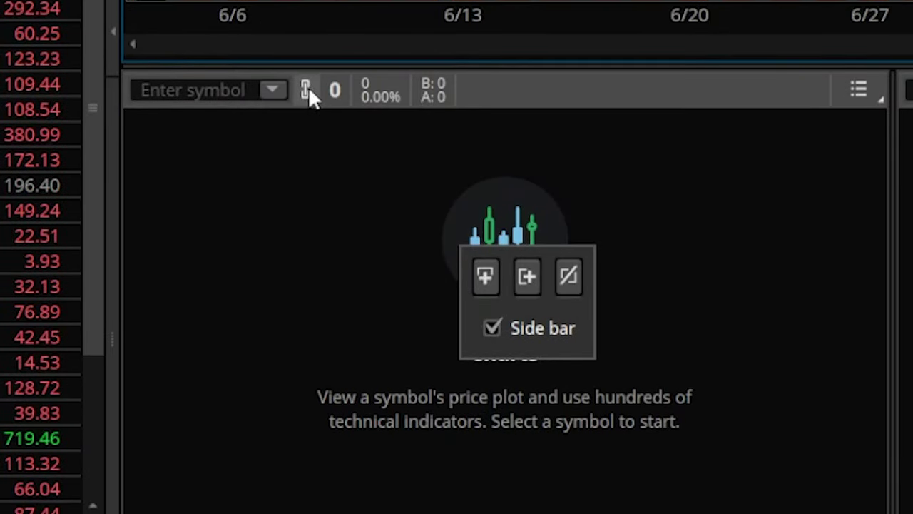
click(308, 86)
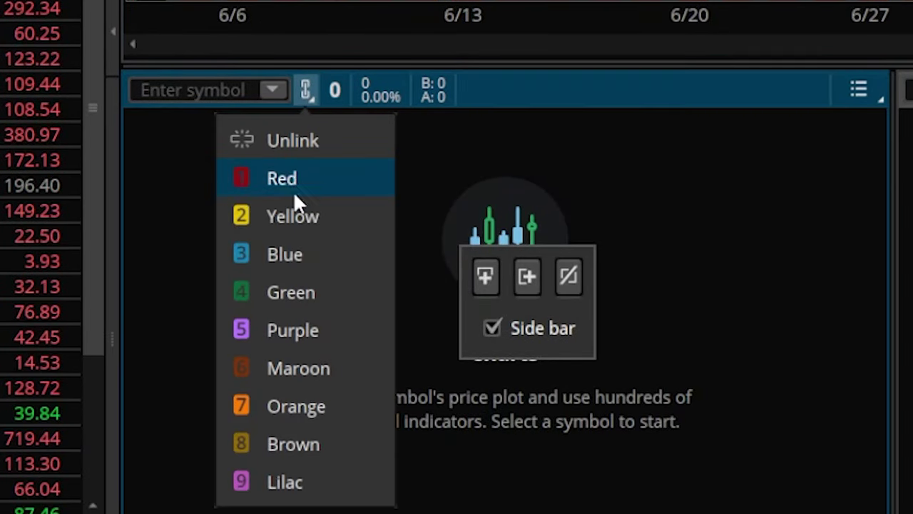
click(293, 218)
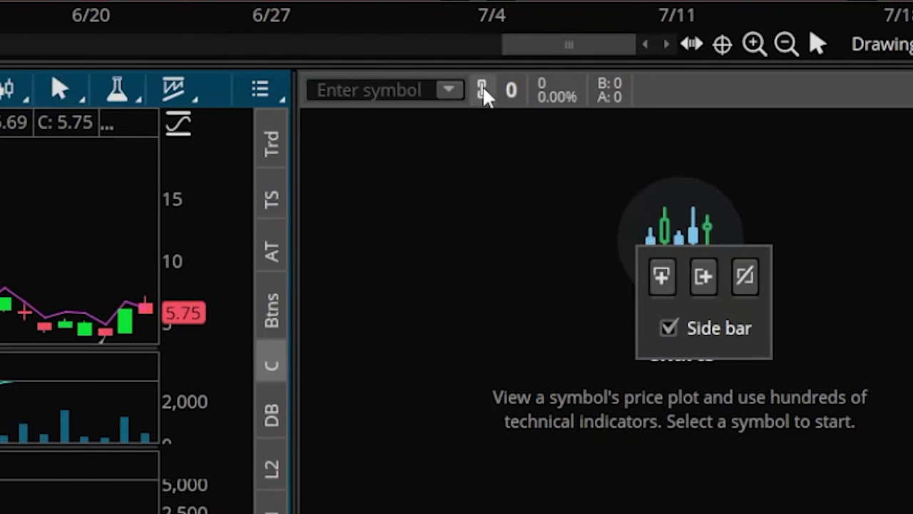
click(482, 87)
click(457, 256)
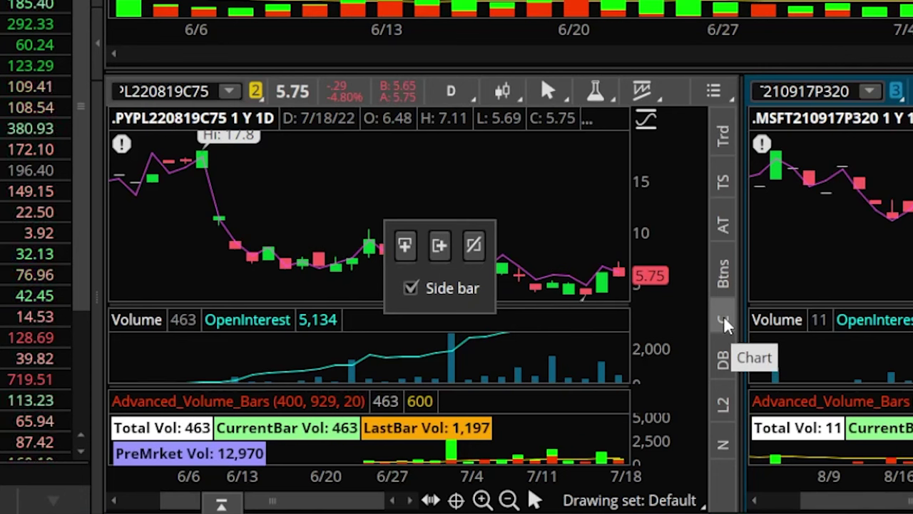
Step: Replace the charts in both lower grid cells with Active Trader
click(724, 320)
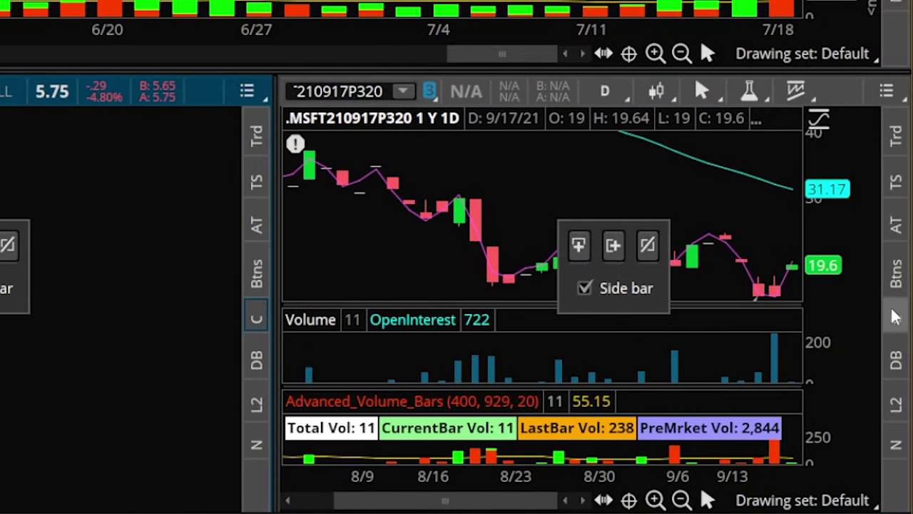
click(897, 319)
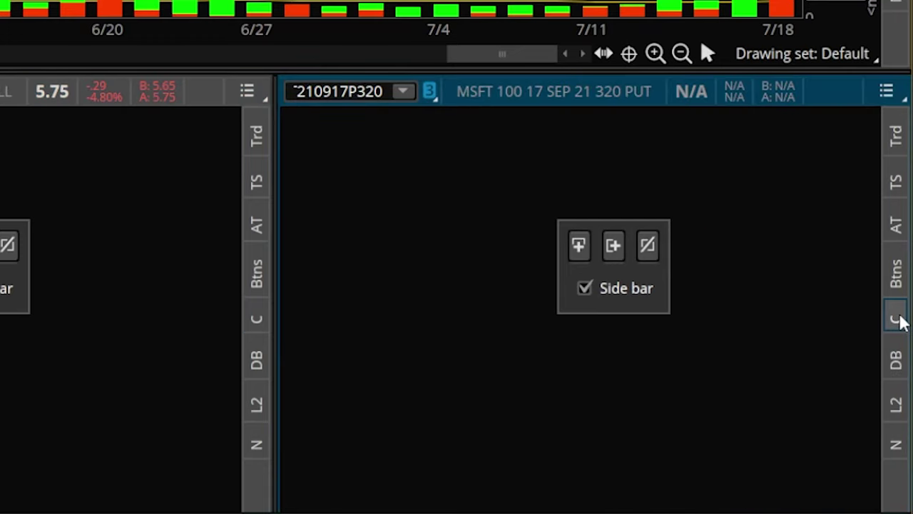
click(896, 230)
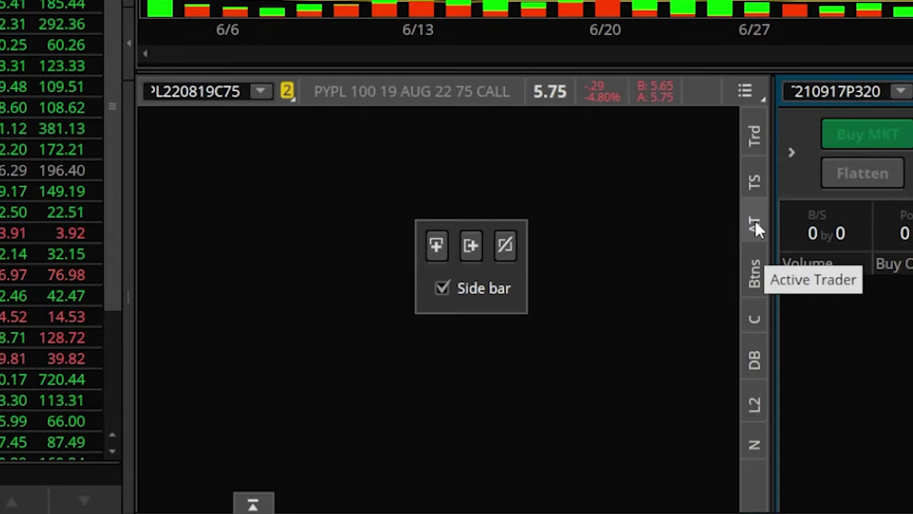
click(755, 224)
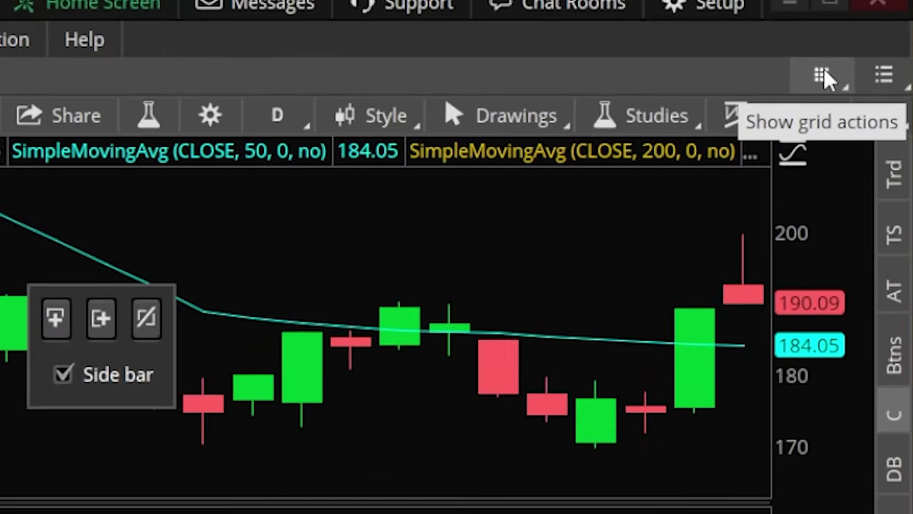
Step: Turn off grid customization for the flexible grid
click(824, 77)
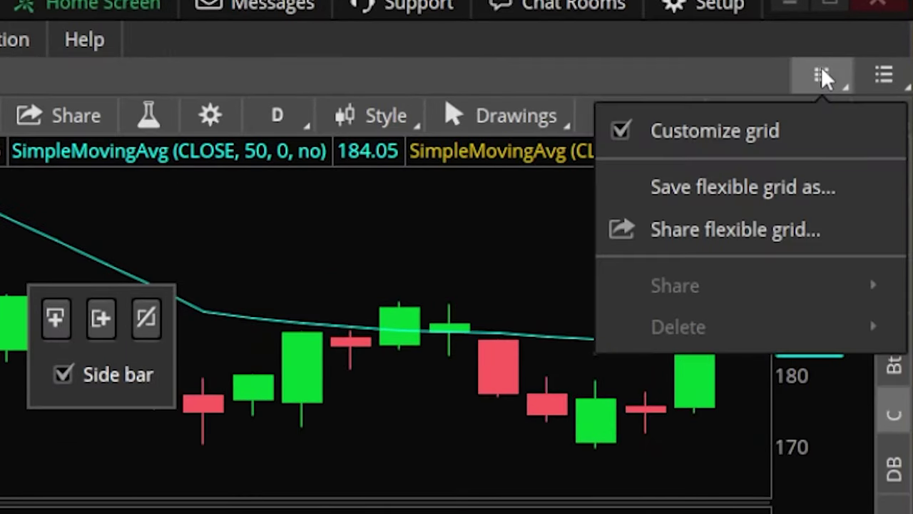
click(620, 127)
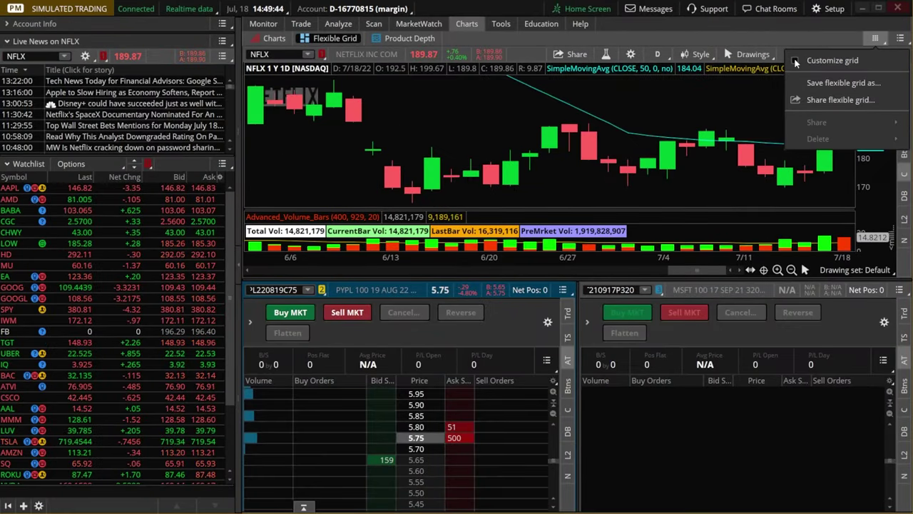
click(645, 40)
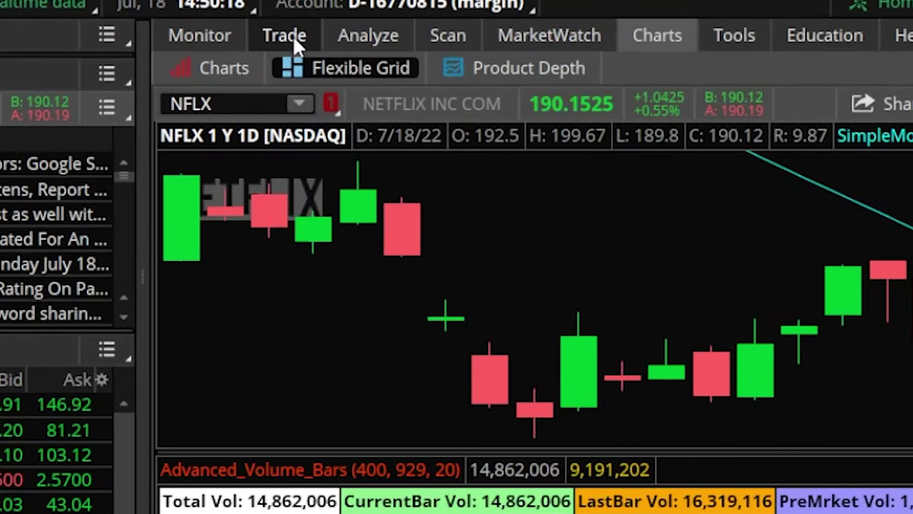
Step: Open the NFLX option chain for trading and expand the 19 AUG 22 expiration
click(294, 40)
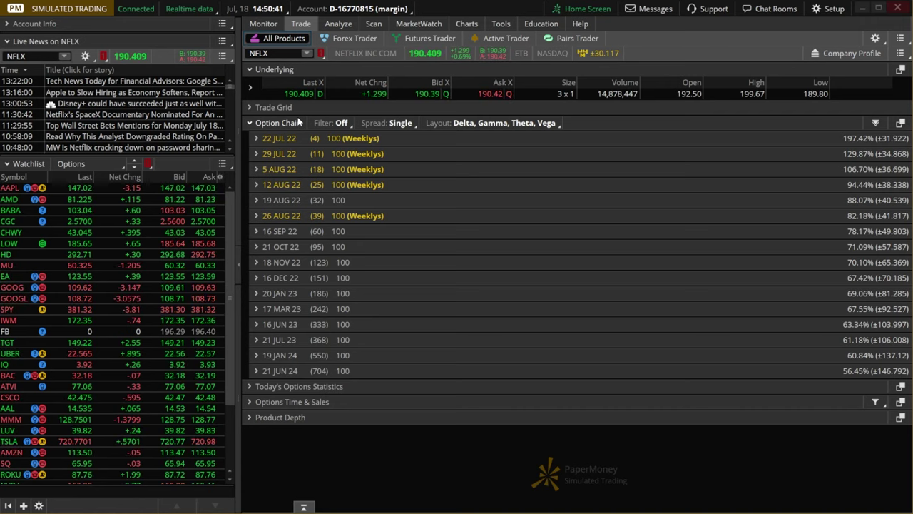
click(263, 202)
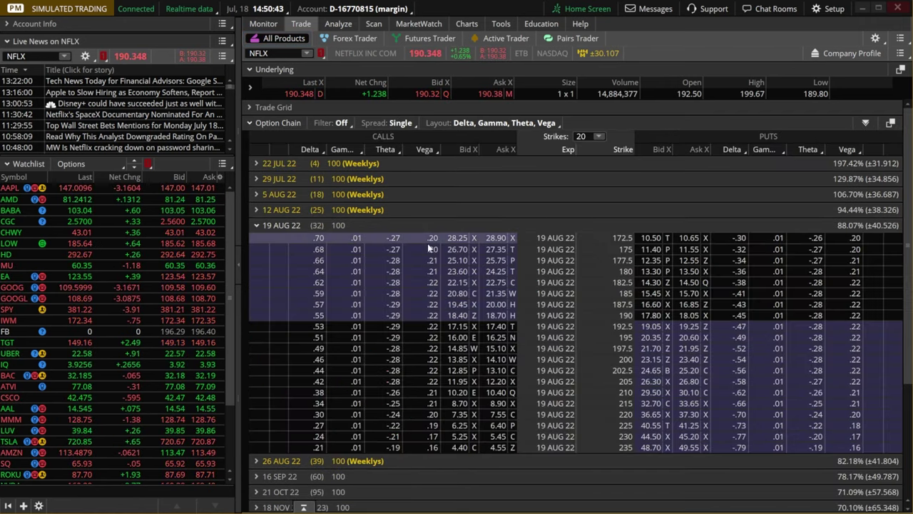
scroll(432, 250, down, 2)
scroll(432, 260, down, 1)
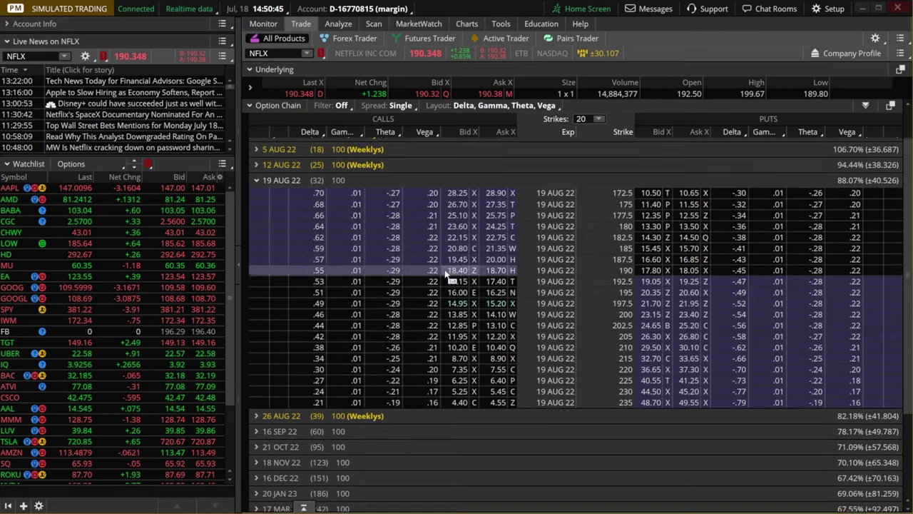
scroll(562, 284, down, 1)
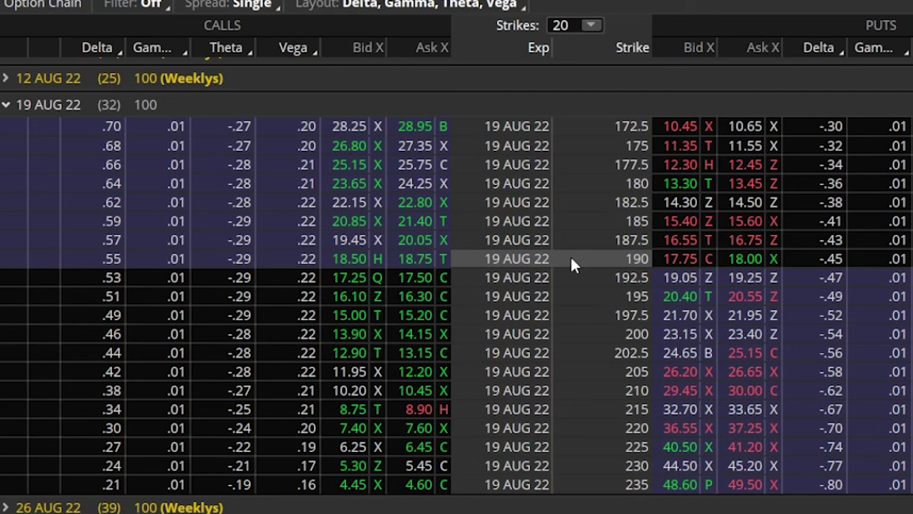
Step: Send the NFLX 19 AUG 22 call with the 190 strike to the yellow link
right_click(415, 261)
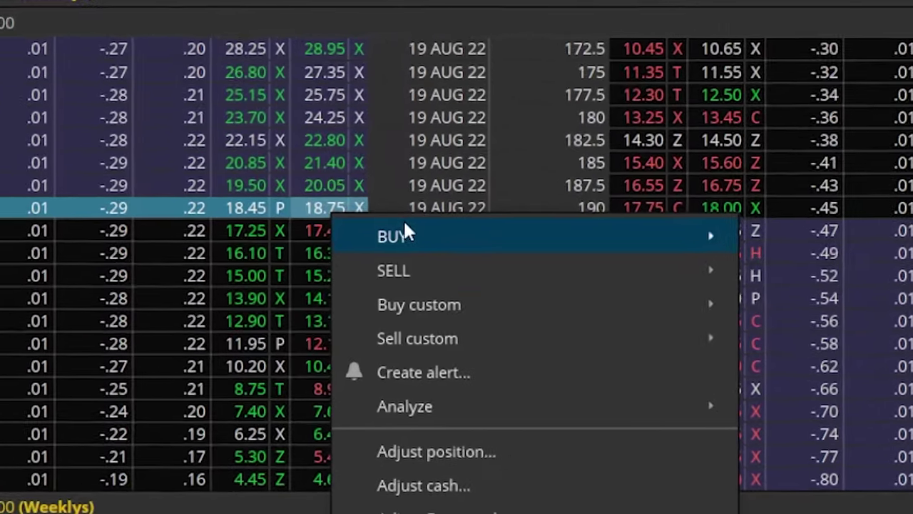
mouse_move(484, 289)
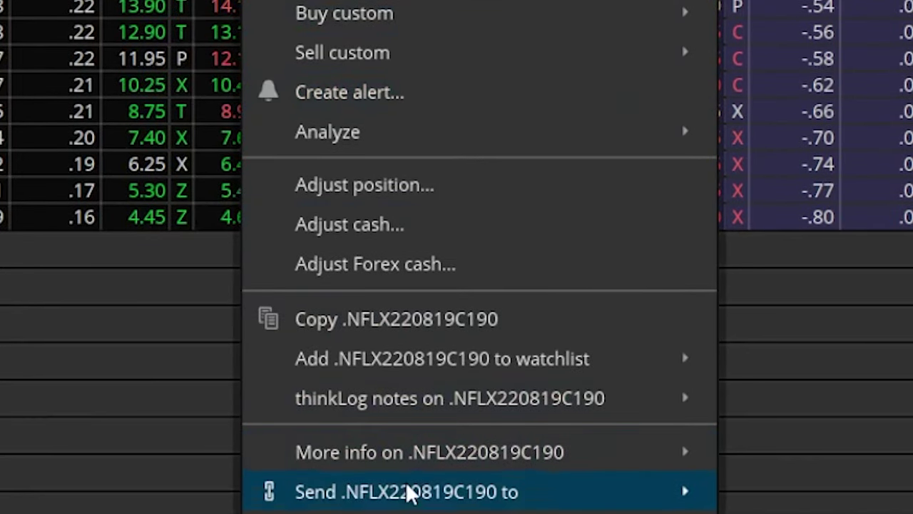
mouse_move(408, 495)
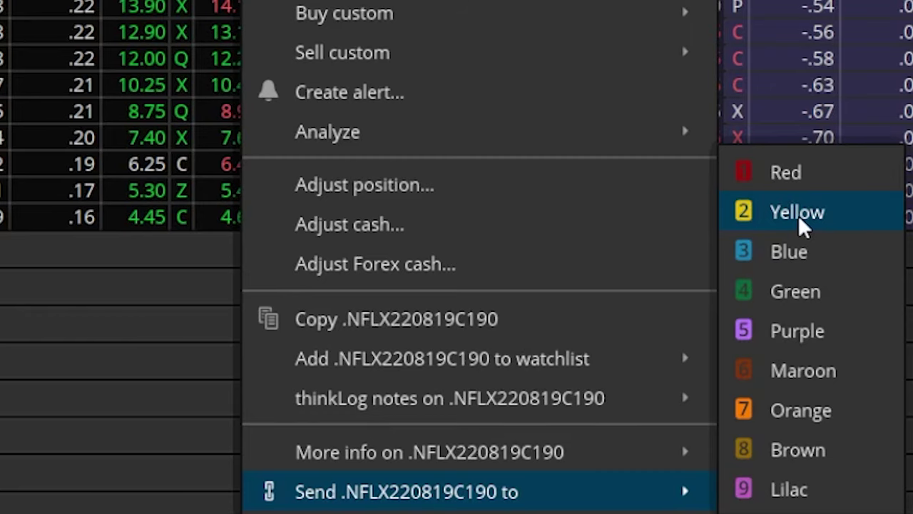
click(798, 214)
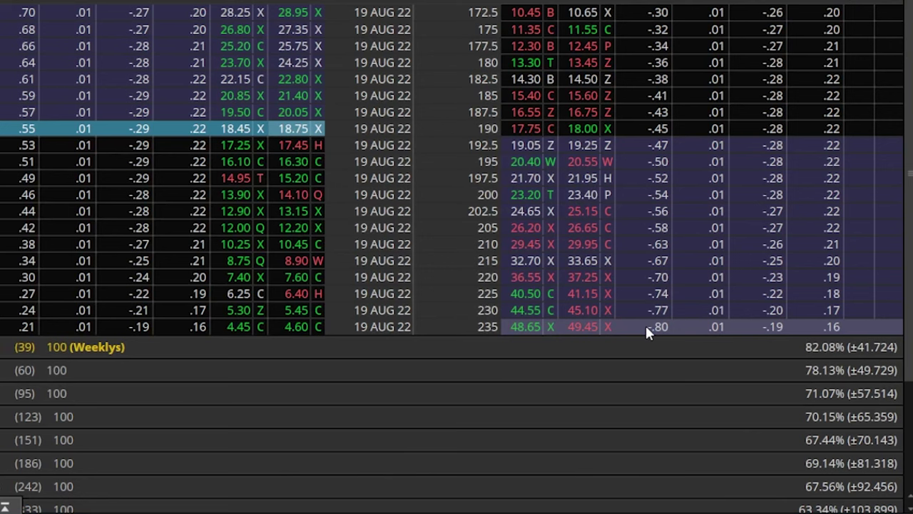
Step: Send the NFLX 19 AUG 22 put with the 190 strike to the blue link
right_click(584, 131)
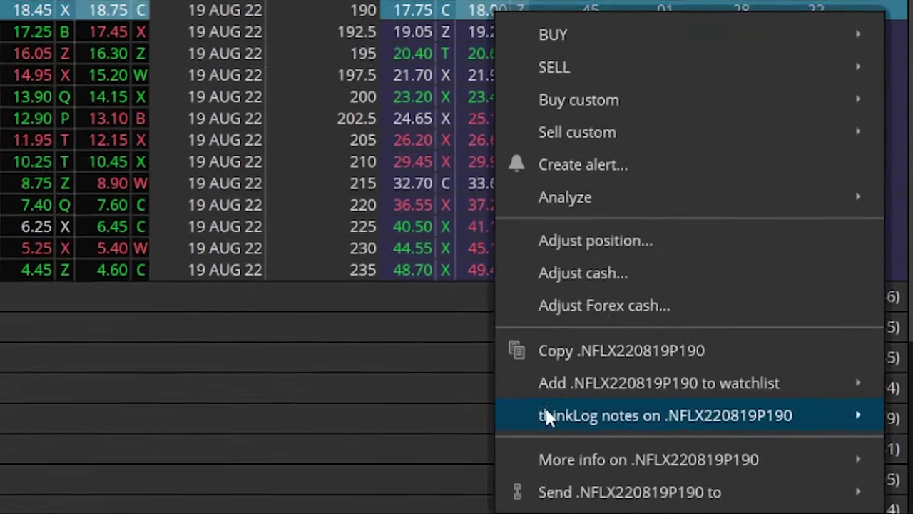
mouse_move(639, 495)
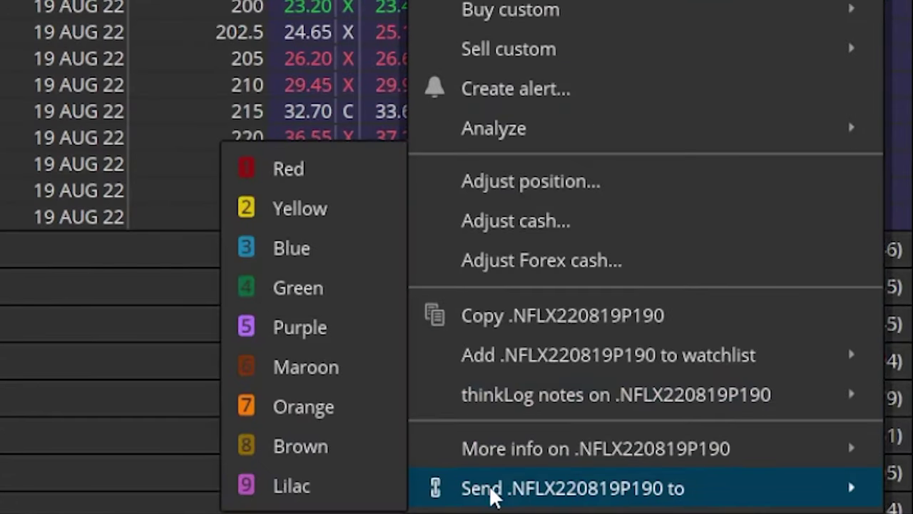
click(310, 247)
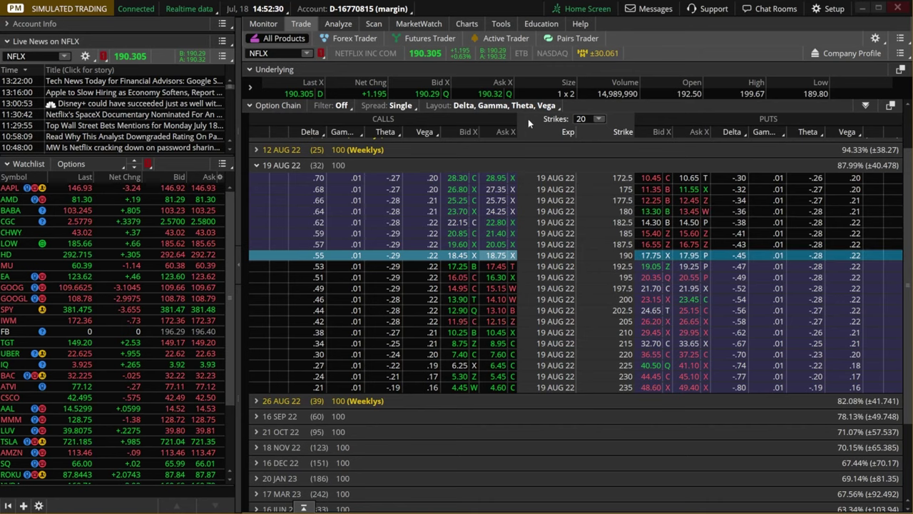
Step: Return to the flexible grid and look up NFLX options in the blue-linked cell's symbol table
click(467, 24)
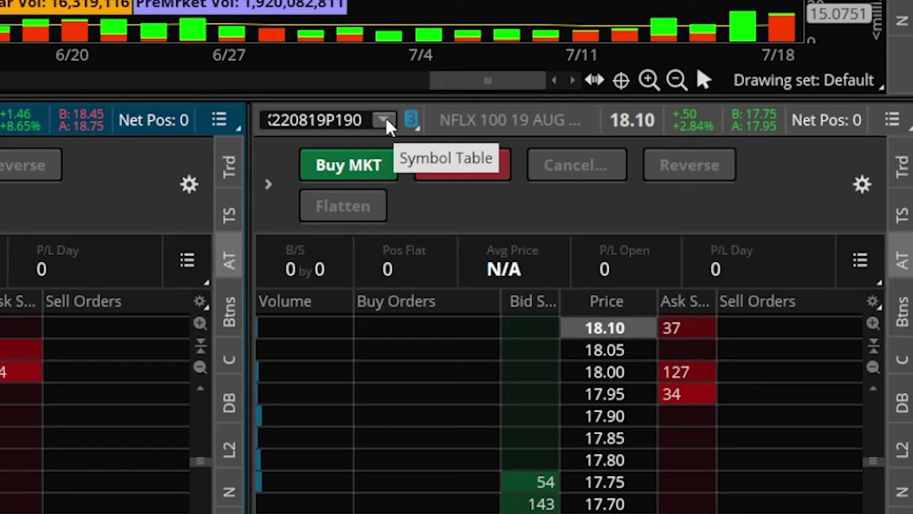
click(385, 121)
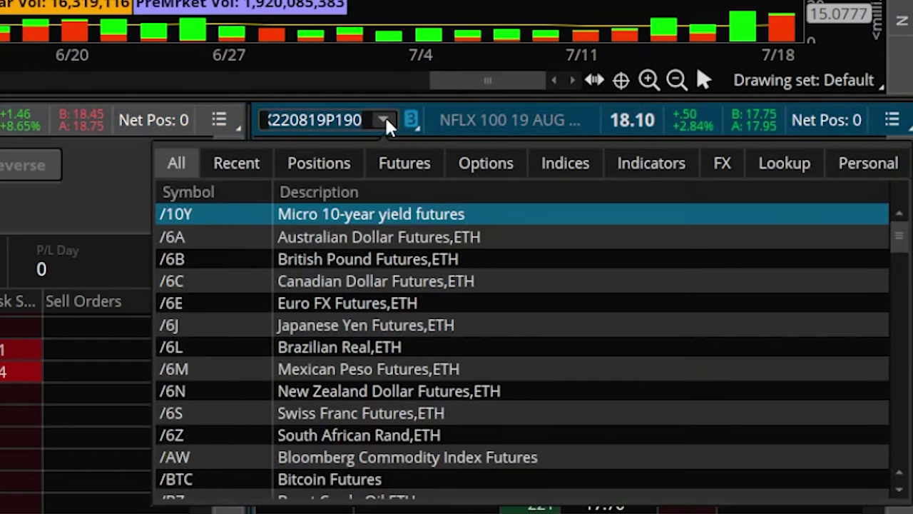
click(477, 170)
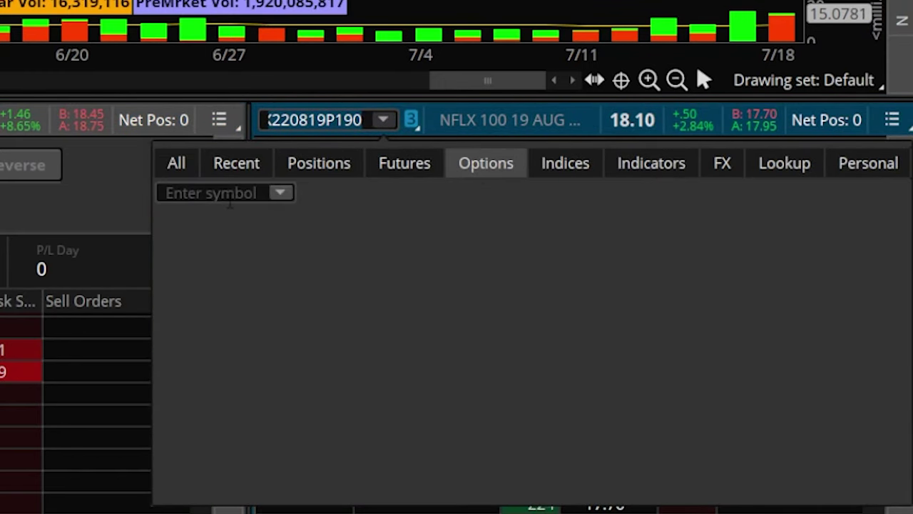
click(230, 196)
text(NFLX)
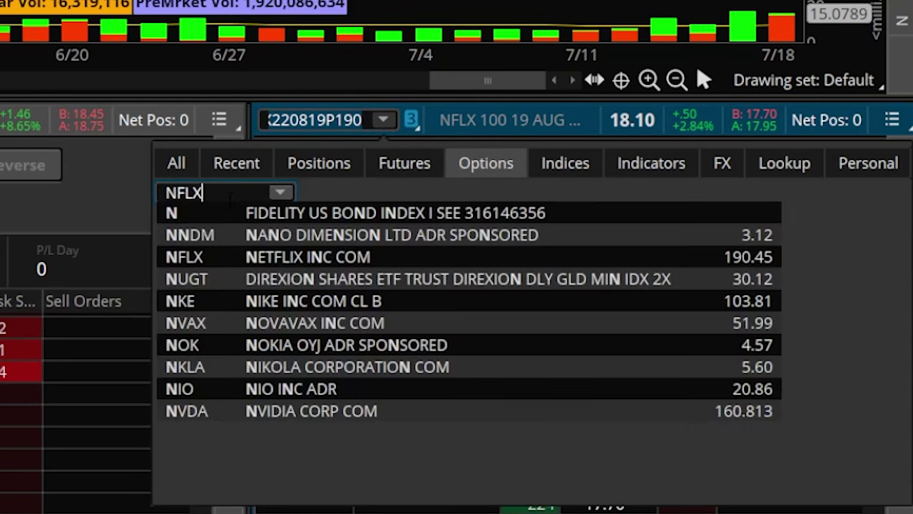
key(Return)
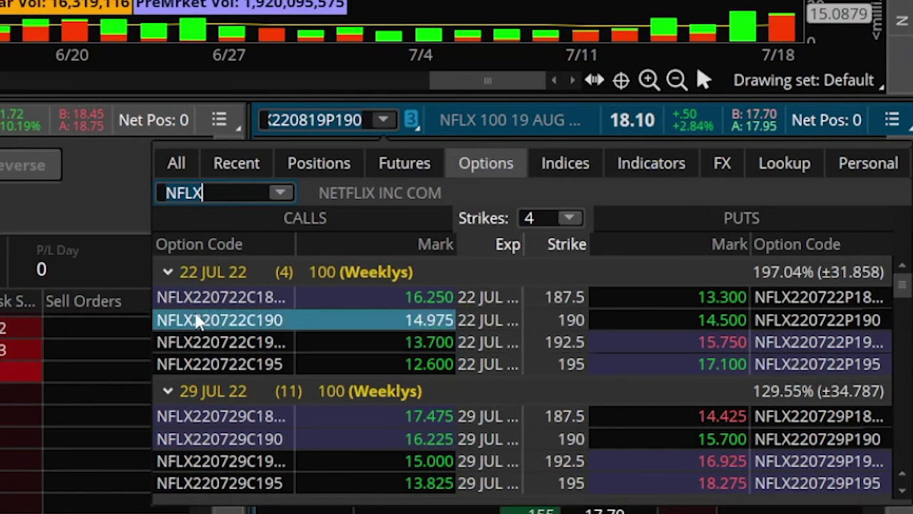
Step: Collapse the 22 JUL, 29 JUL and 5 AUG expirations and load the 12 AUG 22 190 put into the blue-linked cell
click(169, 273)
click(168, 302)
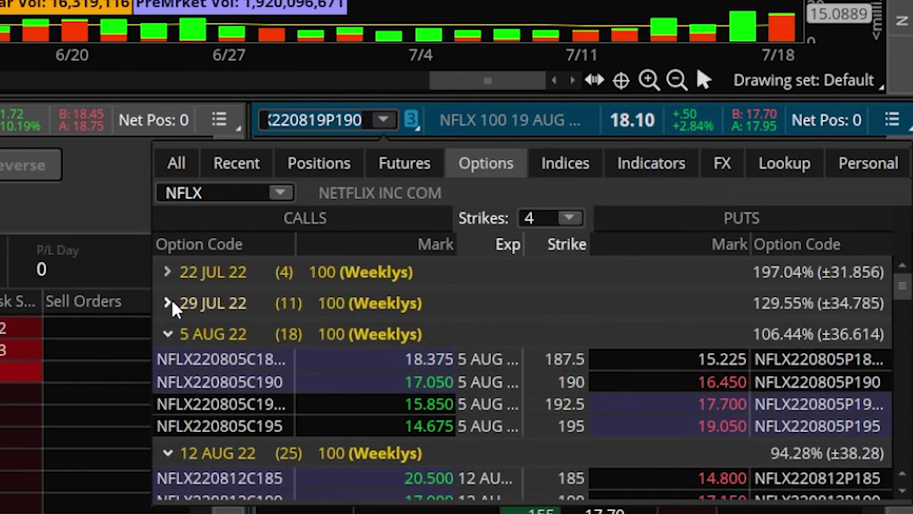
click(169, 334)
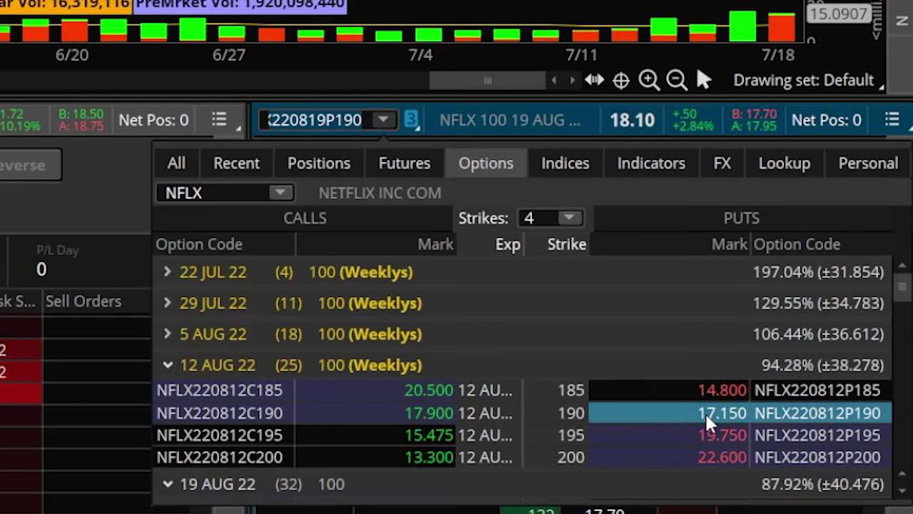
click(712, 420)
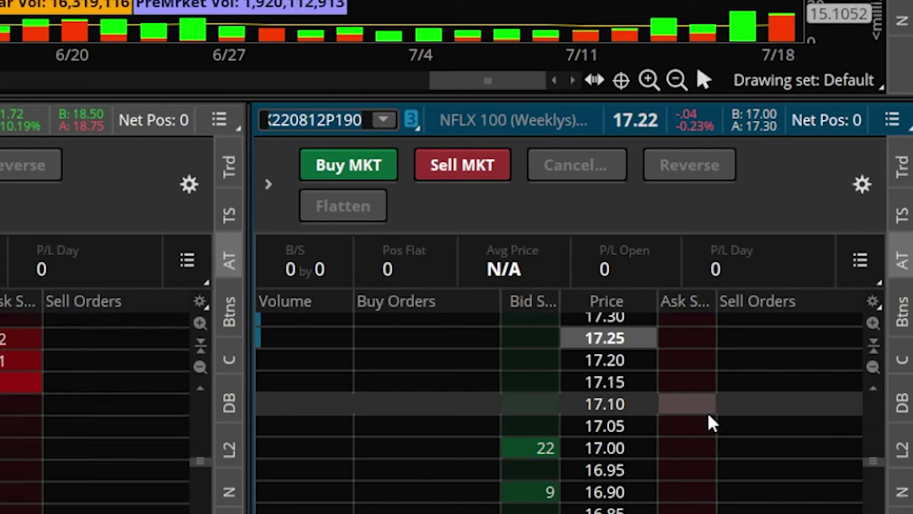
click(712, 422)
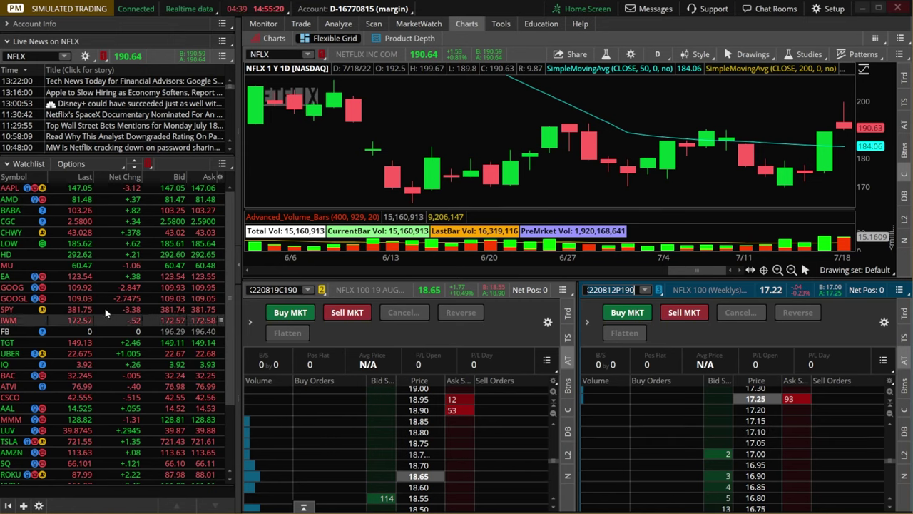
Step: Add a second Watchlist gadget to the sidebar and have it show the personal Calls list
click(24, 505)
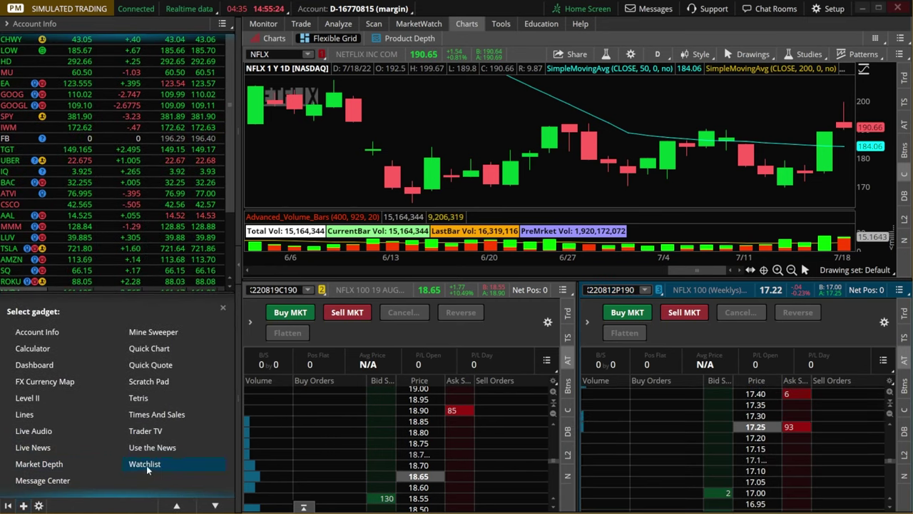
click(147, 465)
click(85, 398)
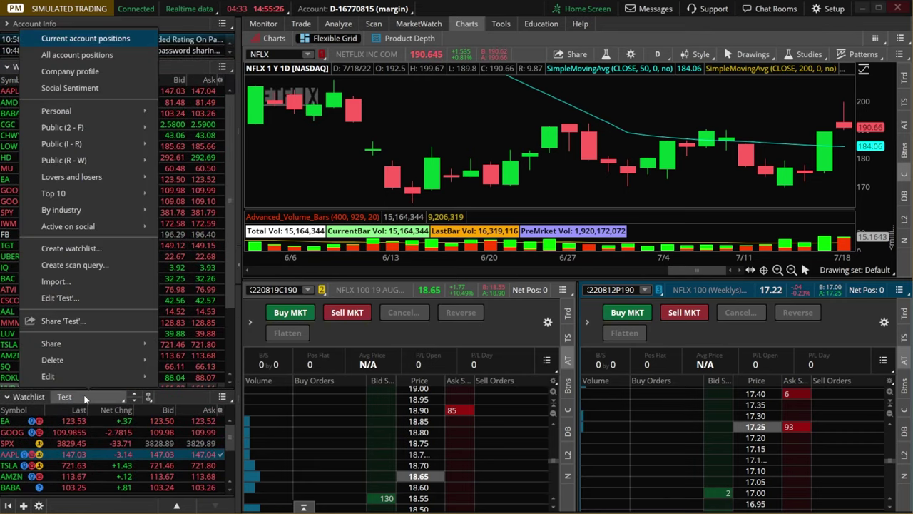
mouse_move(79, 108)
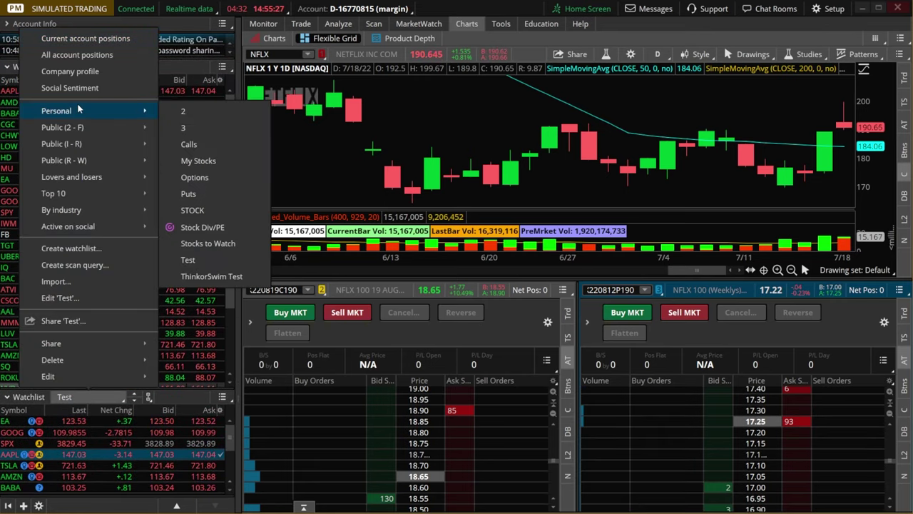
click(190, 145)
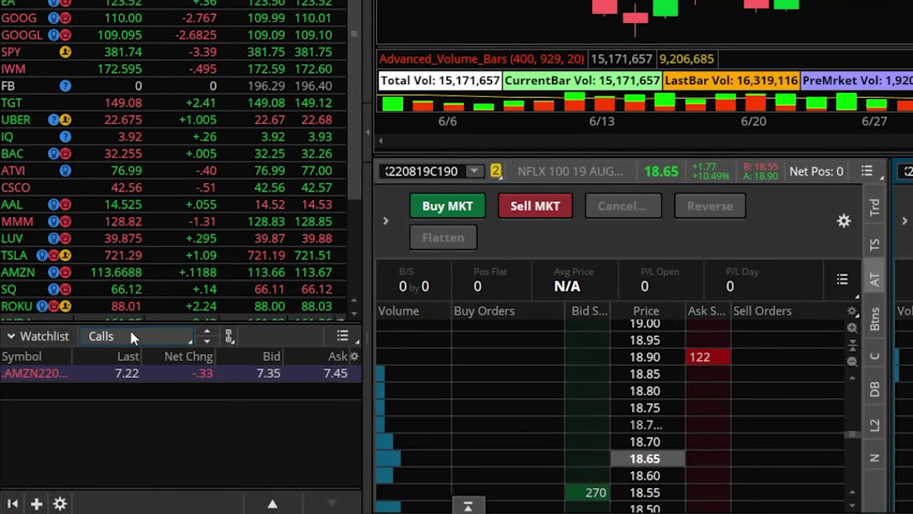
Step: Link the Calls watchlist to yellow link 2 and send its AMZN 19 AUG 22 112.5 call to the linked ladder
click(230, 335)
click(229, 120)
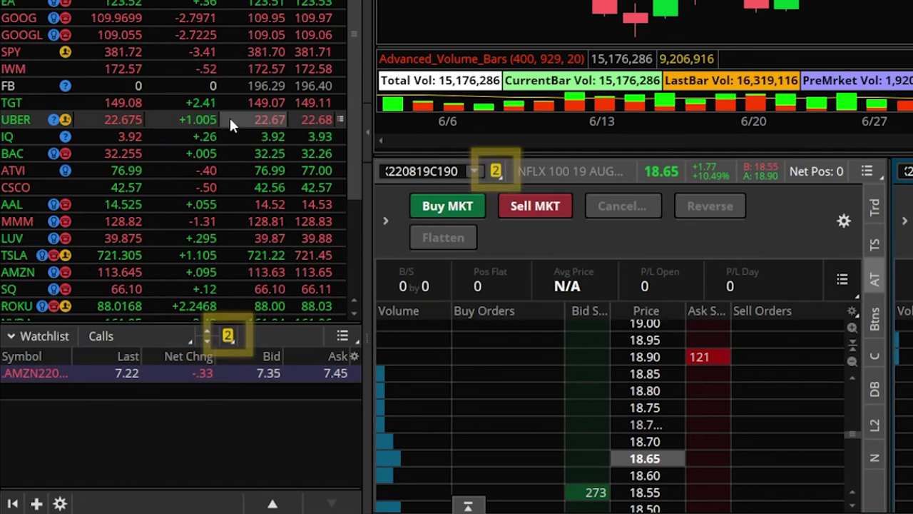
click(45, 373)
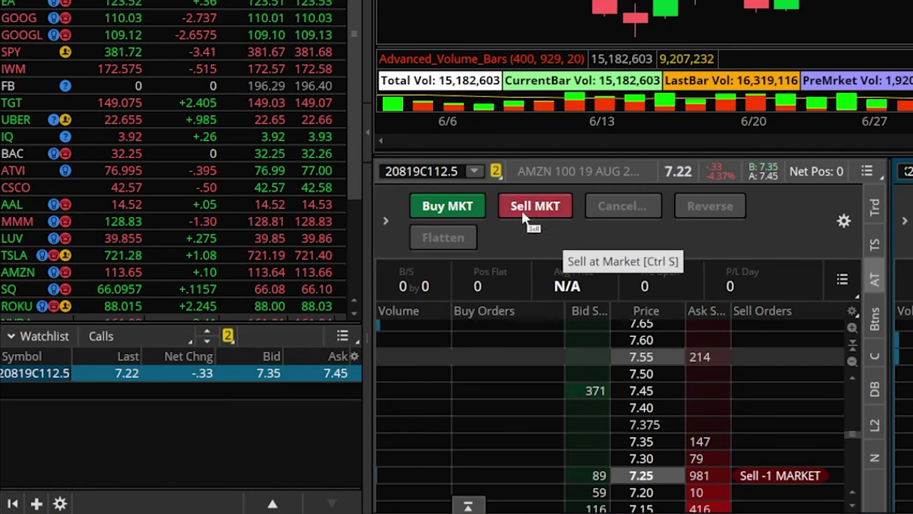
Step: Reload the NFLX 19 AUG 22 190 call in the yellow-linked ladder and send a market buy order for 1 contract
click(474, 171)
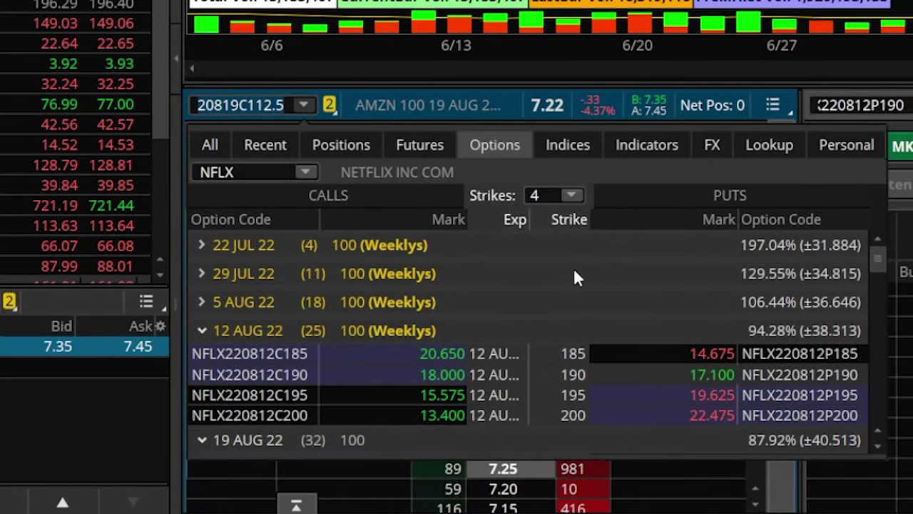
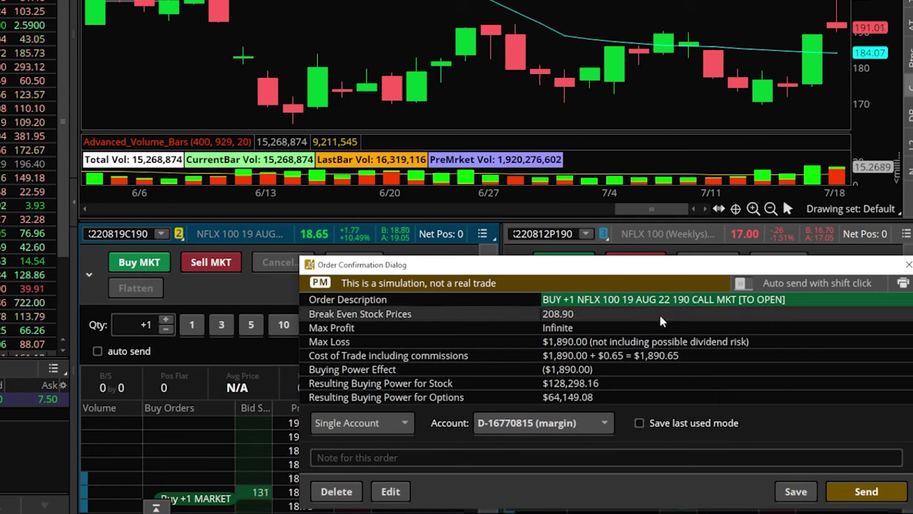
click(849, 493)
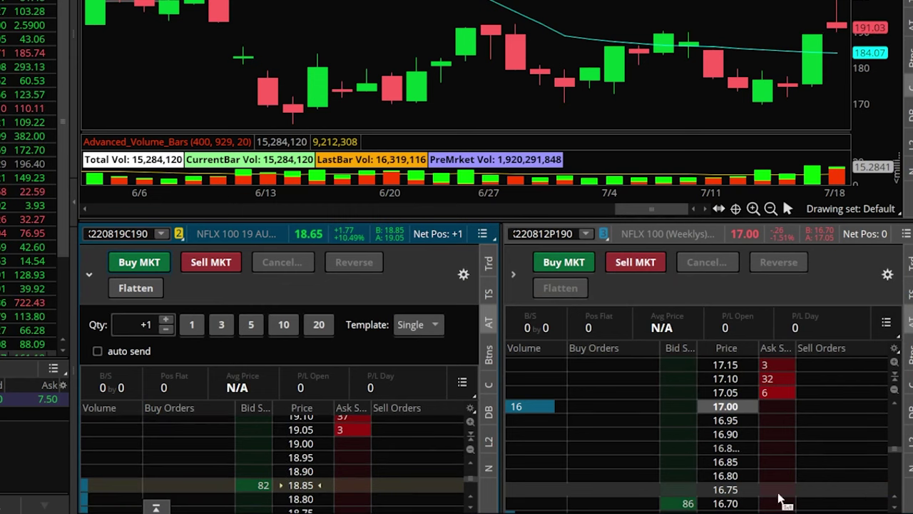
Step: Enable auto send on the yellow-linked call ladder and sell 1 contract at market
click(97, 351)
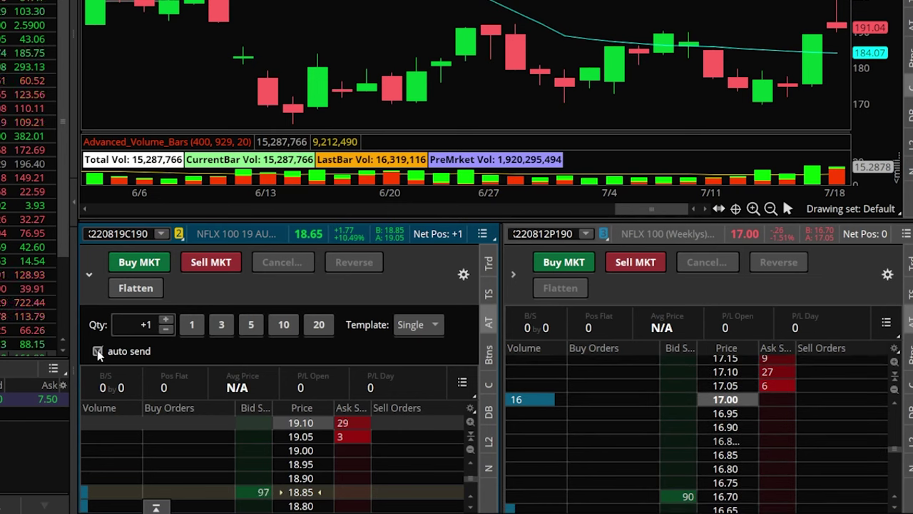
click(202, 264)
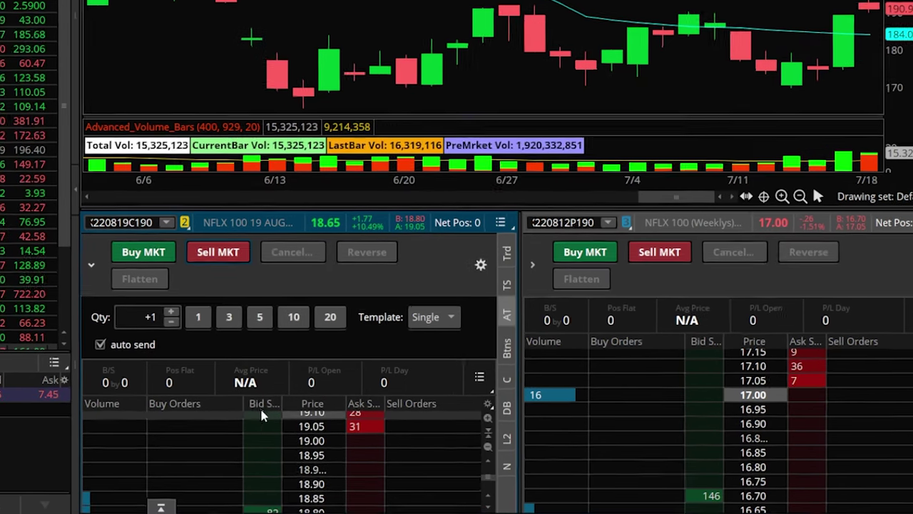
Step: Place a limit buy order for 1 call contract at 18.35 on the yellow-linked ladder and cancel it
scroll(312, 468, down, 2)
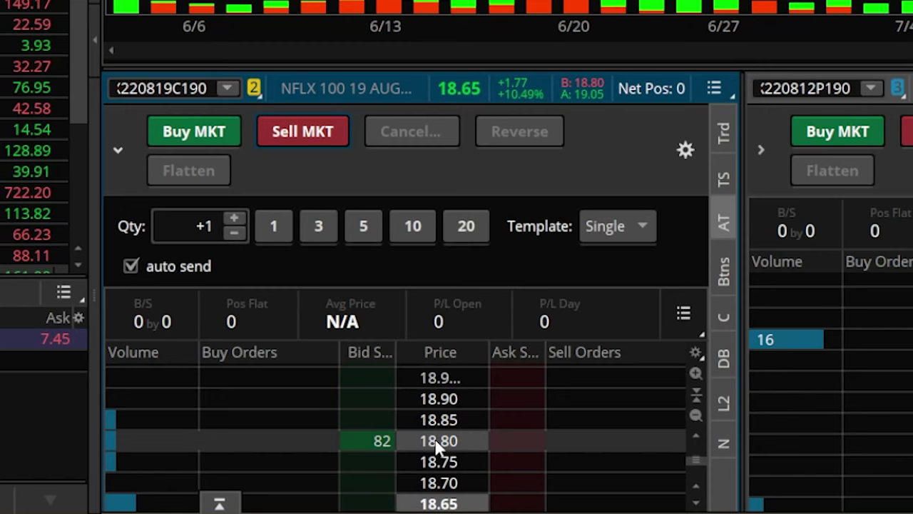
scroll(437, 443, down, 2)
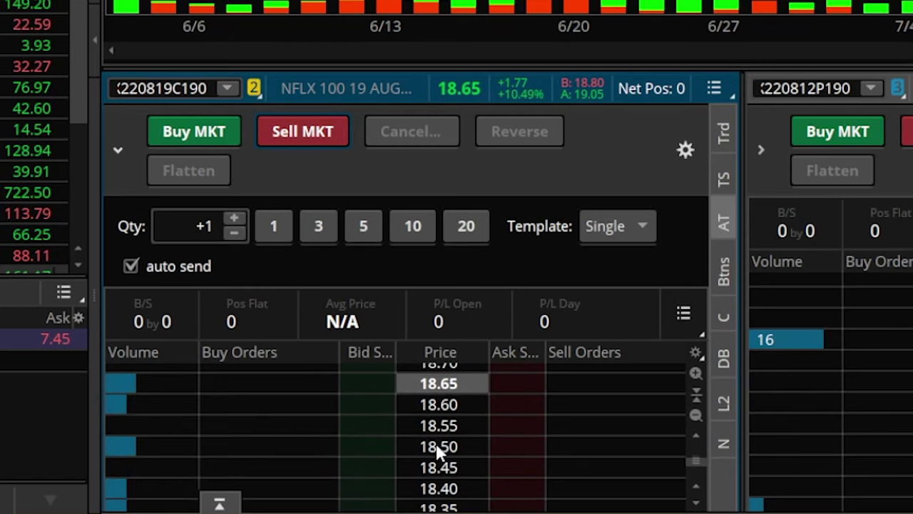
scroll(443, 421, down, 2)
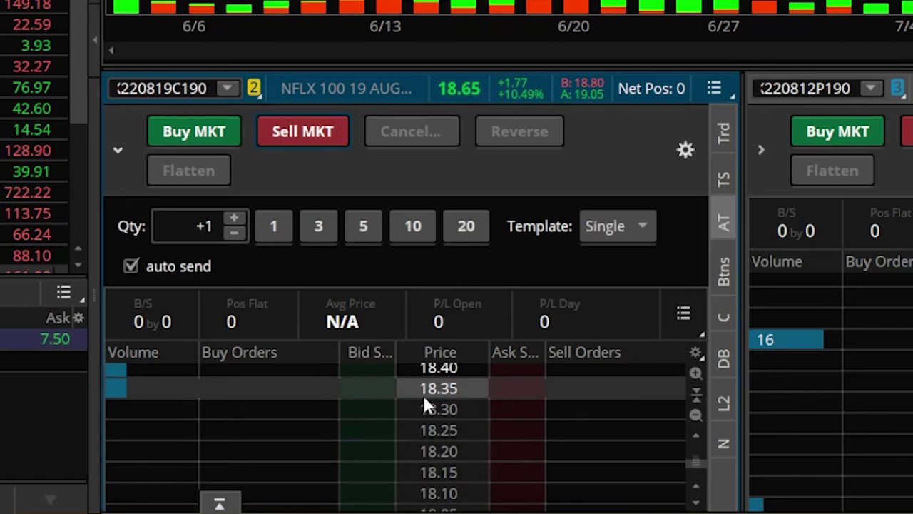
click(371, 390)
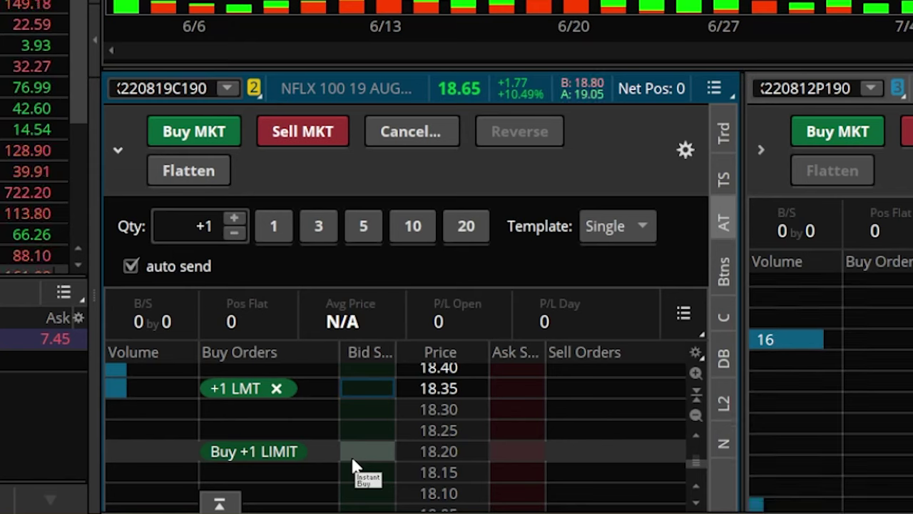
click(276, 390)
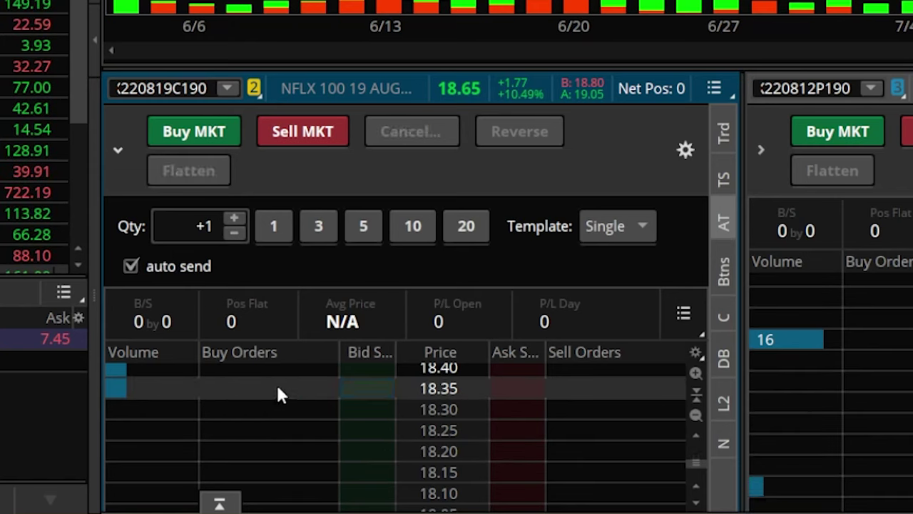
Step: Apply the TRG w/ bracket template to the call ladder with the stop order disabled and the limit offset at +50%
click(620, 234)
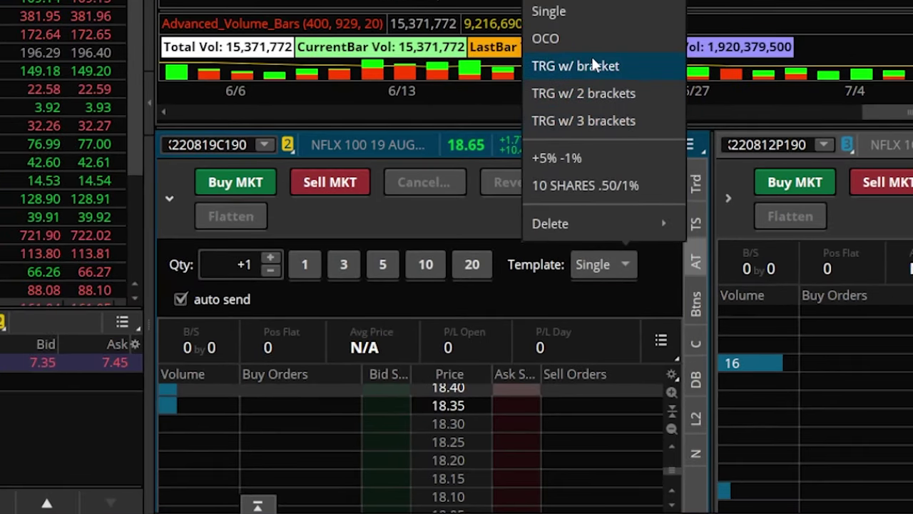
click(592, 61)
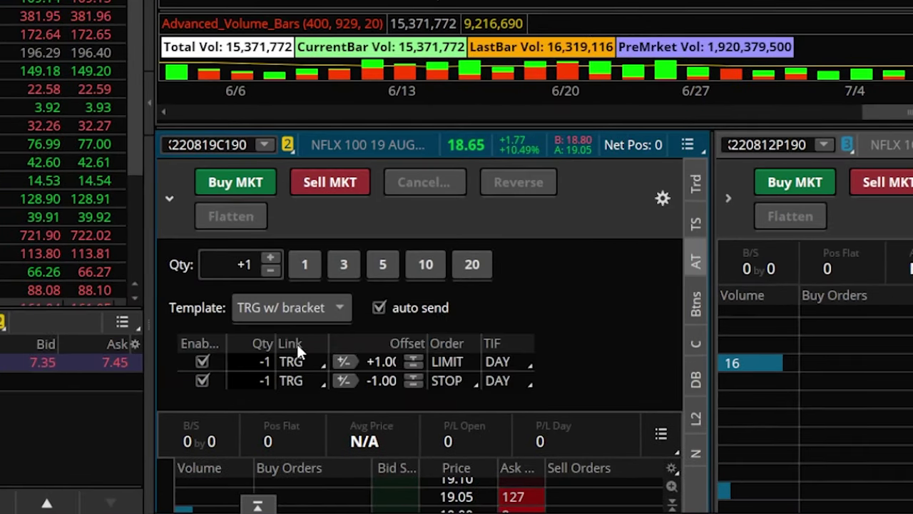
click(200, 380)
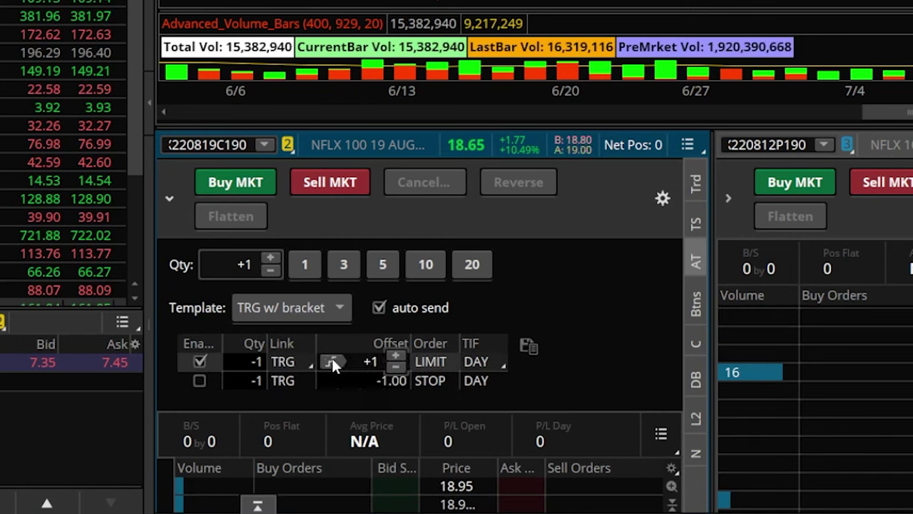
click(332, 361)
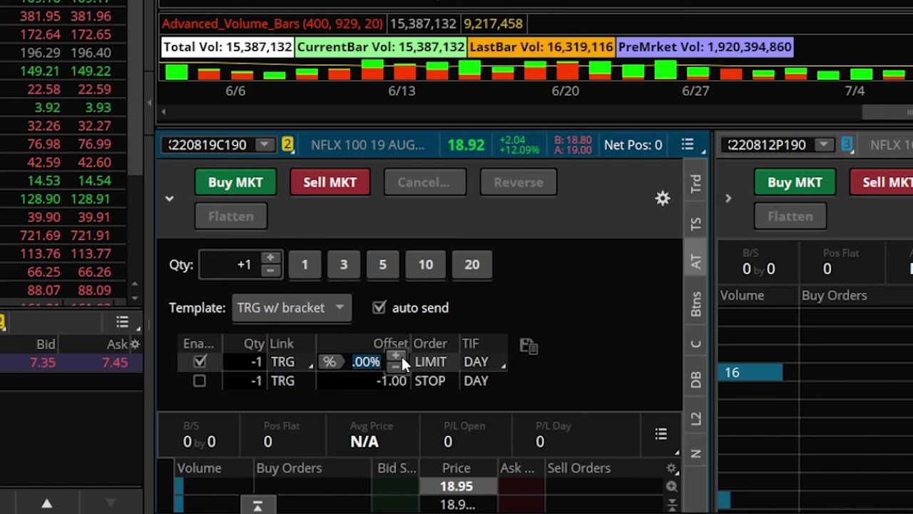
text(50)
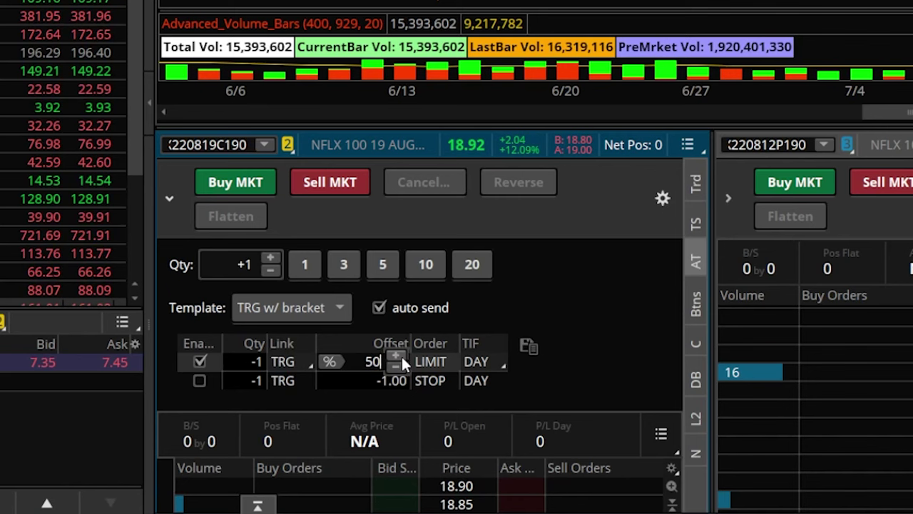
key(Return)
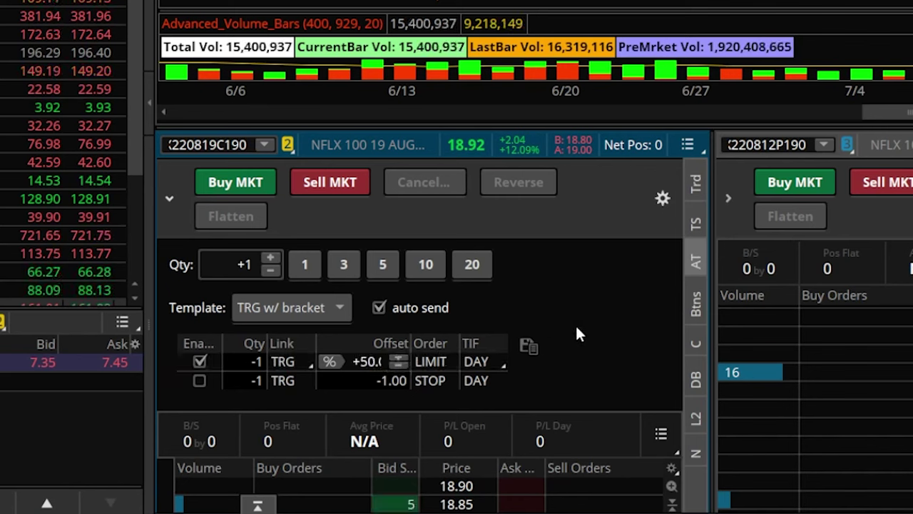
Step: Collapse the call ladder's order settings and place a buy order for 1 contract at 18.90
scroll(460, 489, down, 2)
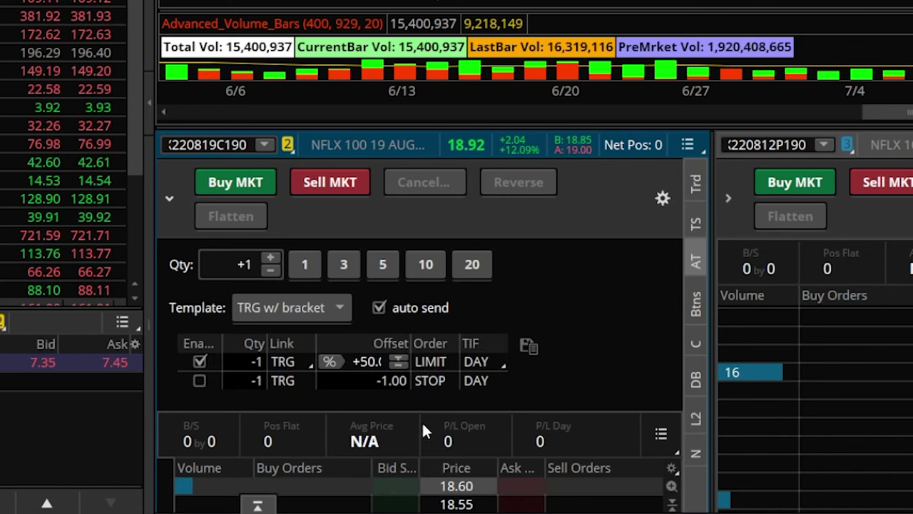
click(169, 200)
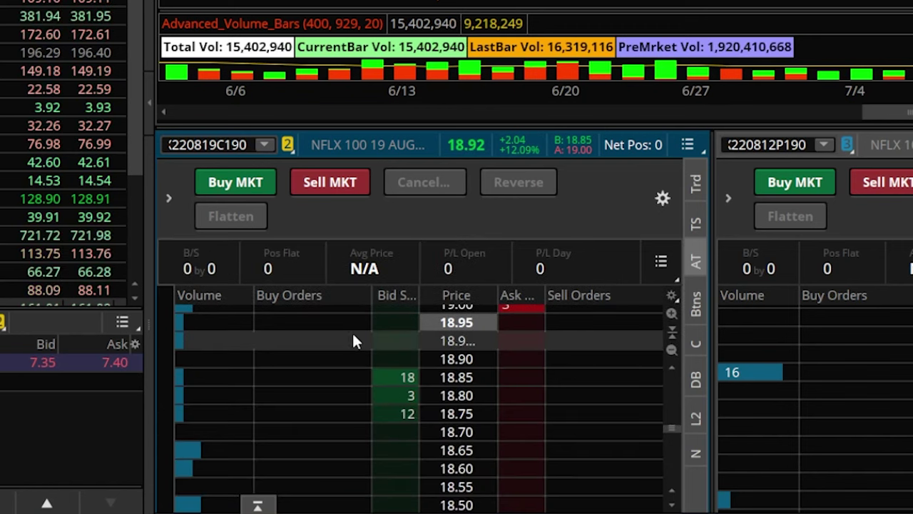
scroll(354, 335, up, 1)
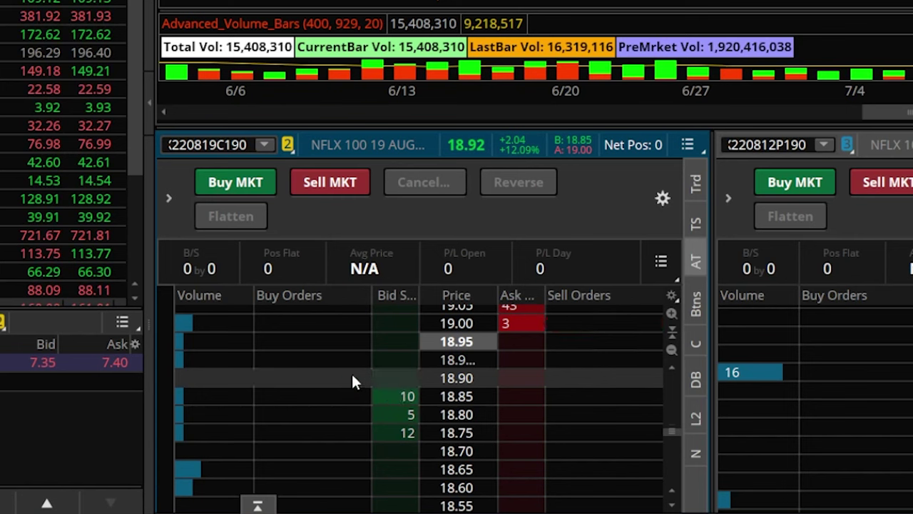
click(402, 383)
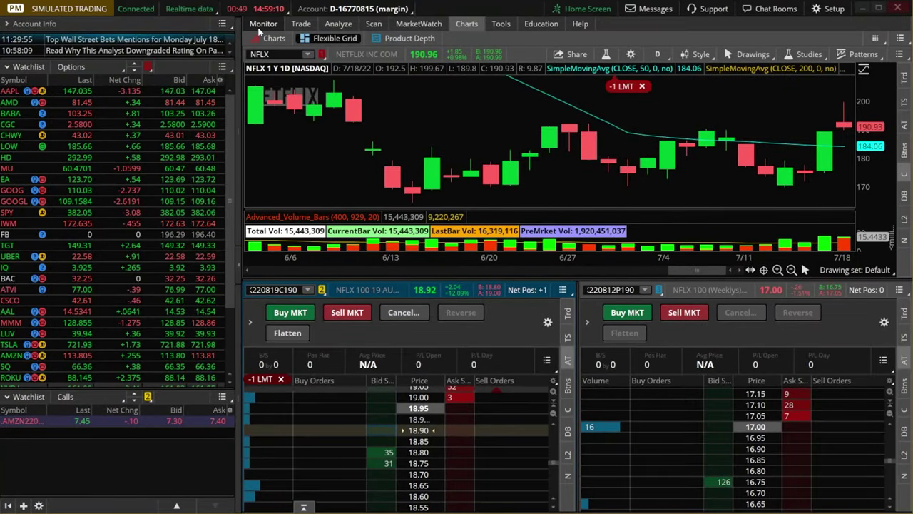
Step: Expand the working orders in Activity and Positions to check the triggered limit sell order for the NFLX call
click(259, 25)
click(257, 46)
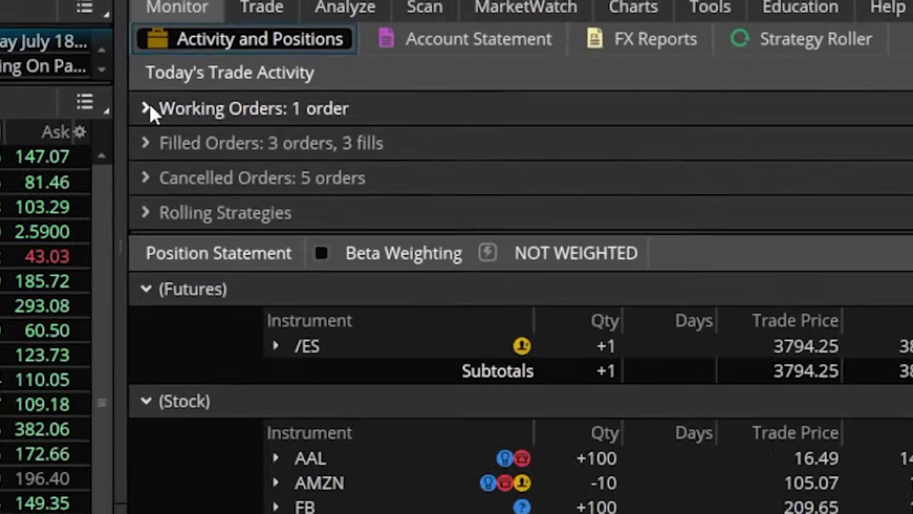
click(250, 69)
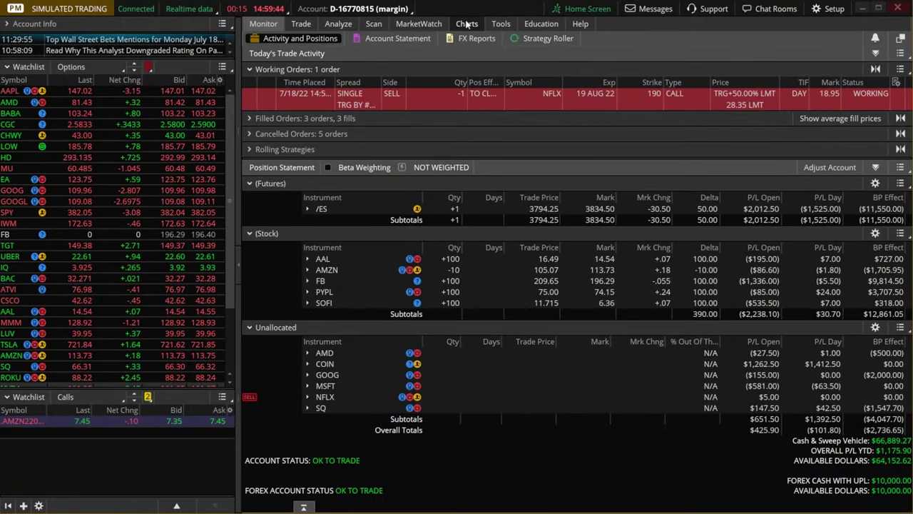
Step: Return to the charts, save the flexible grid as "Call And Put Layout" and bring up the list of saved grids
click(467, 24)
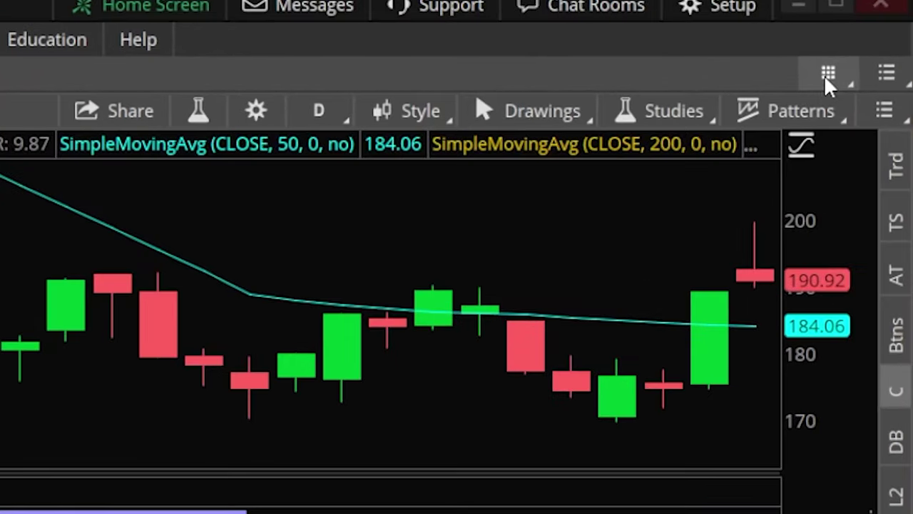
click(826, 74)
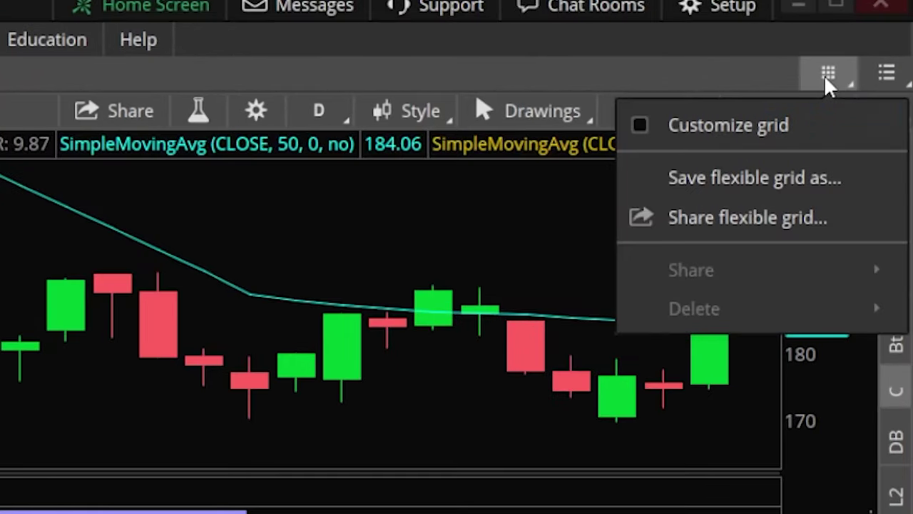
click(735, 172)
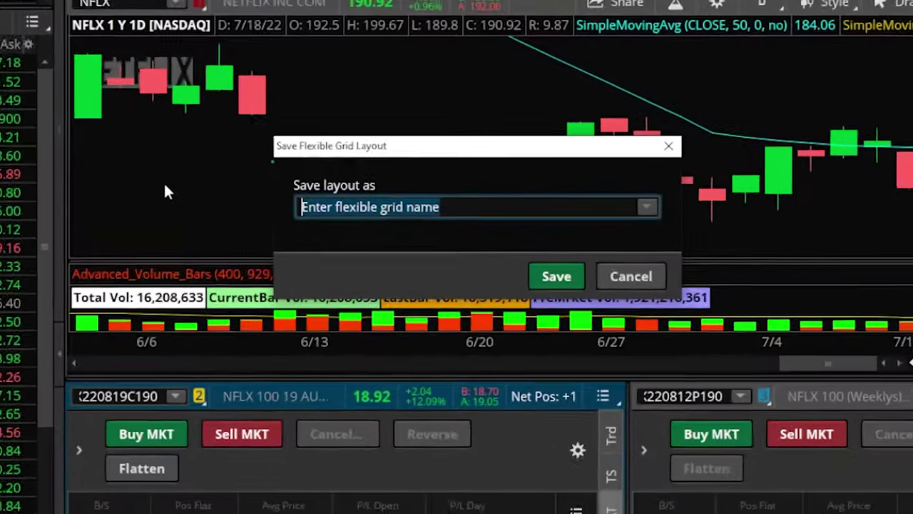
text(Call )
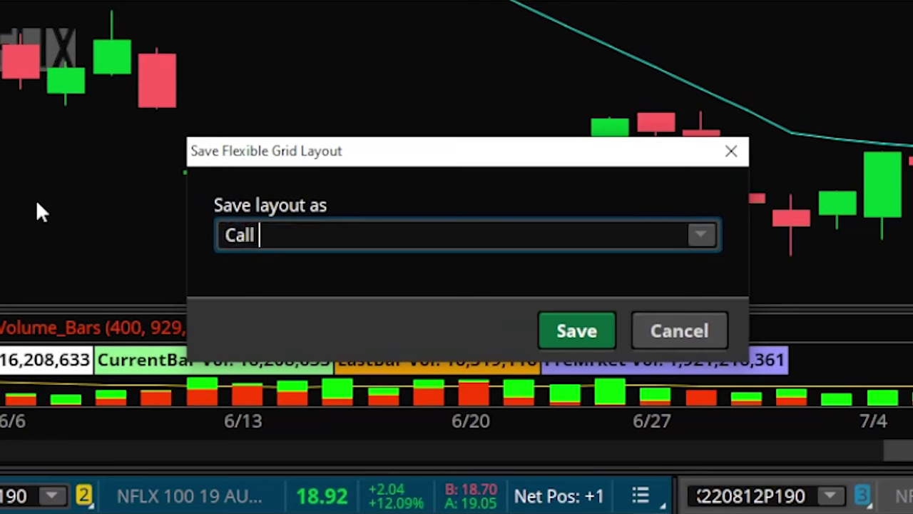
text(And Put Layout)
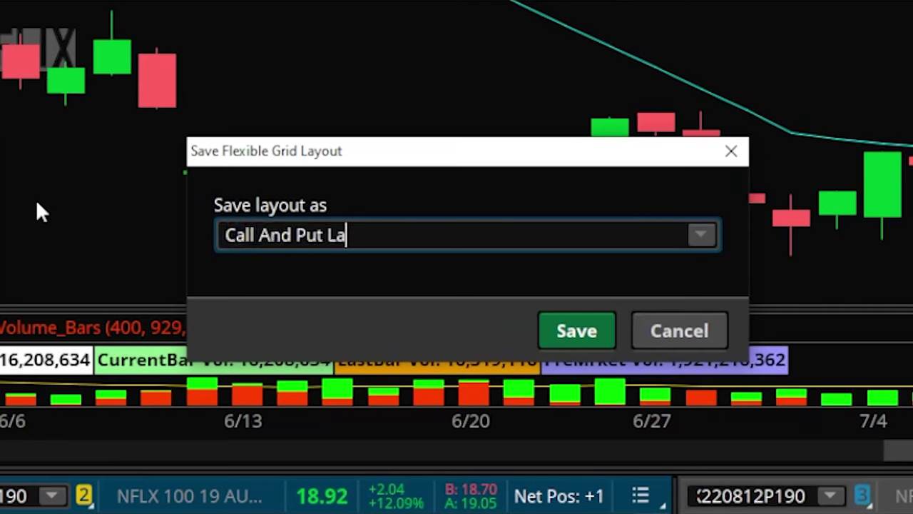
click(575, 343)
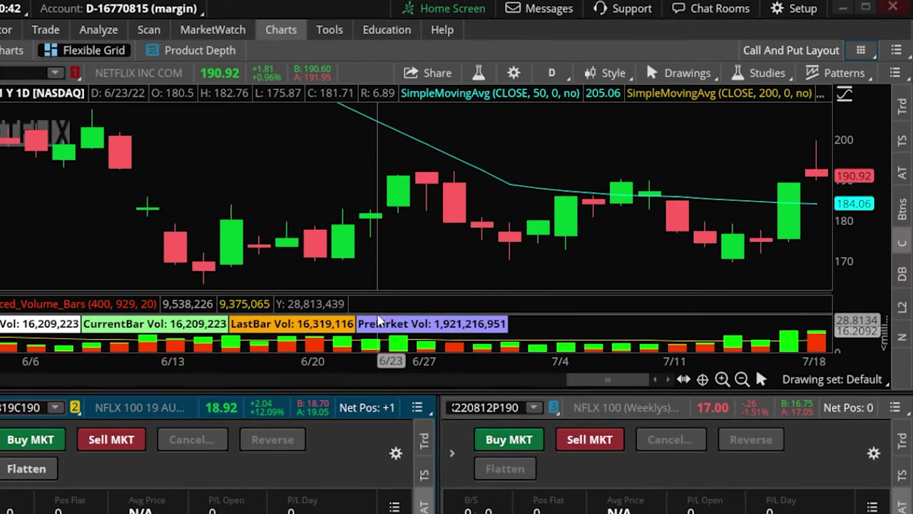
click(862, 50)
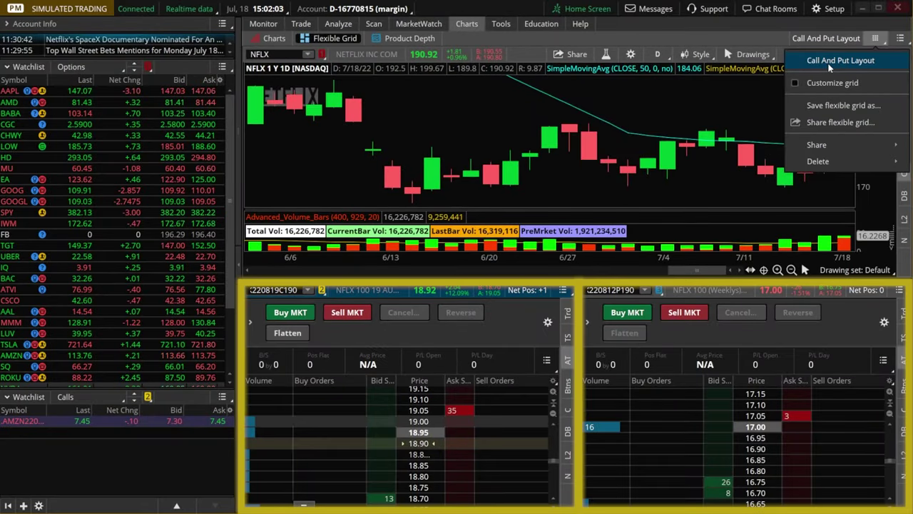
Step: Enable grid customization and remove the call and put ladder cells below the NFLX chart
click(796, 83)
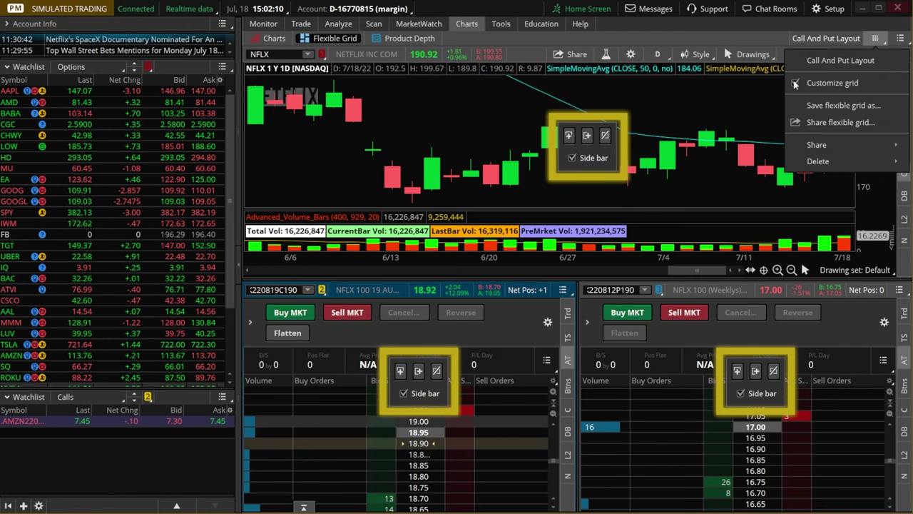
click(436, 371)
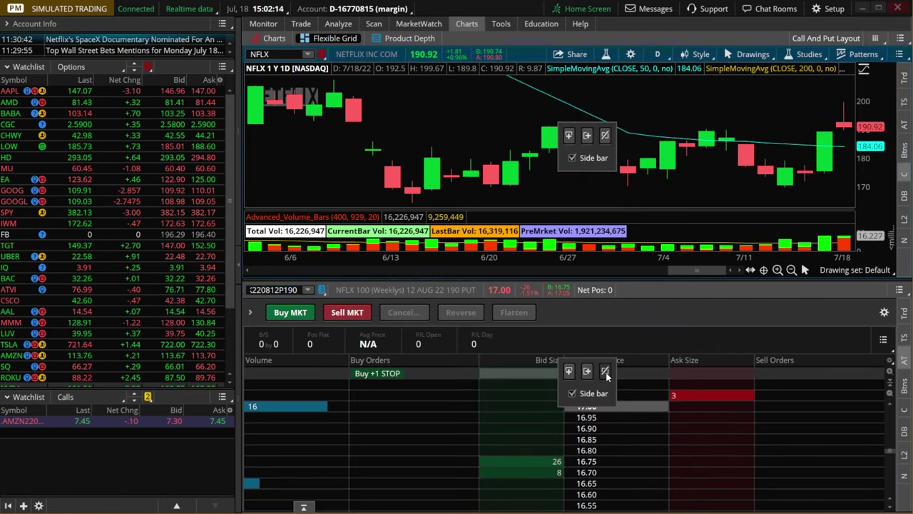
click(605, 370)
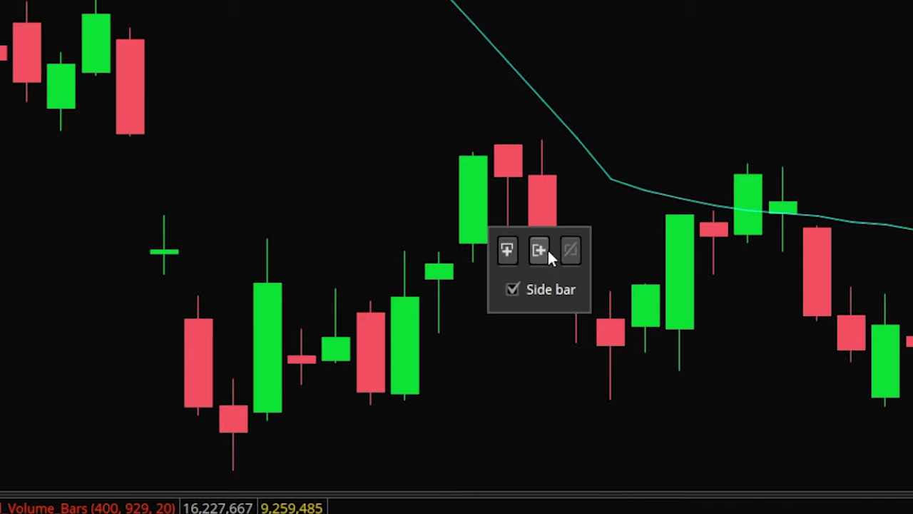
Step: Add a cell to the right of the NFLX chart, link it to Yellow, and finish customizing the grid
click(542, 248)
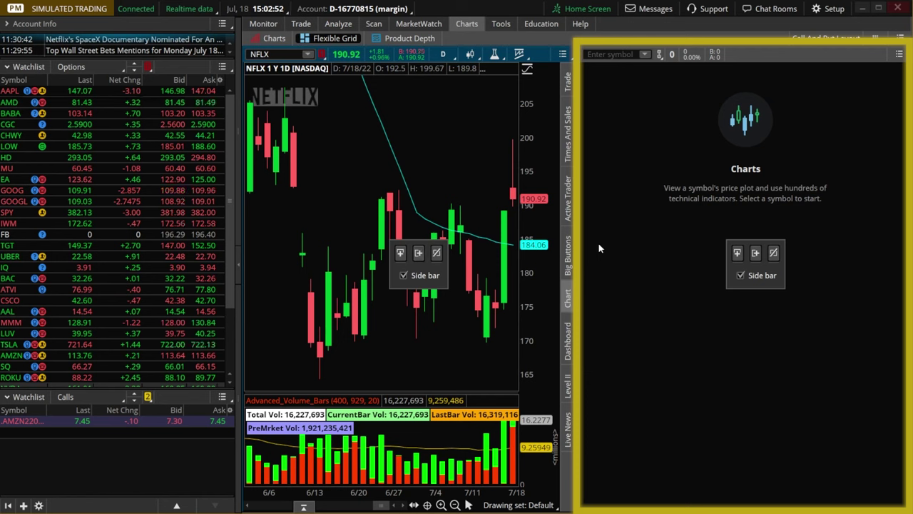
click(660, 55)
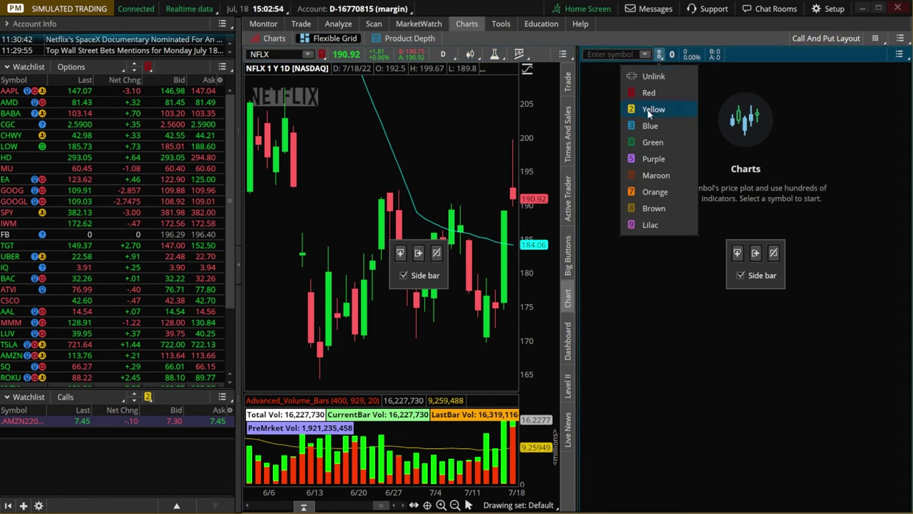
click(651, 110)
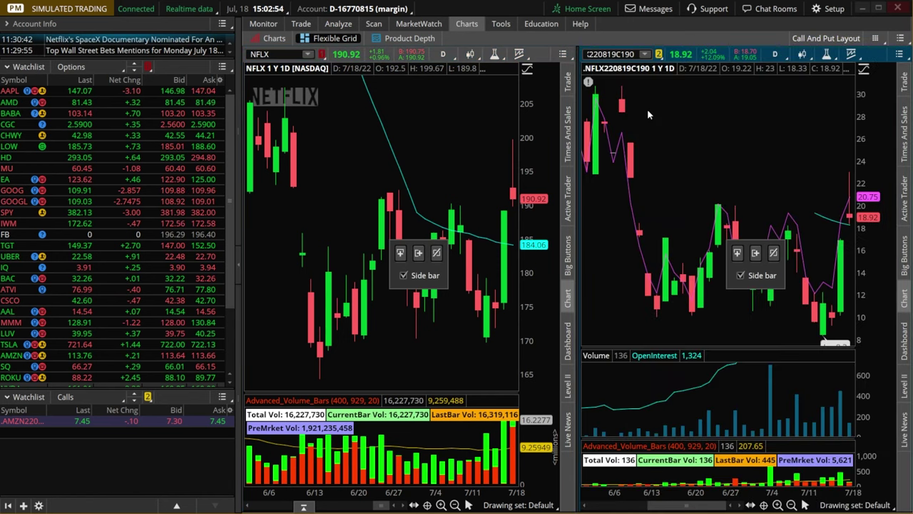
click(876, 38)
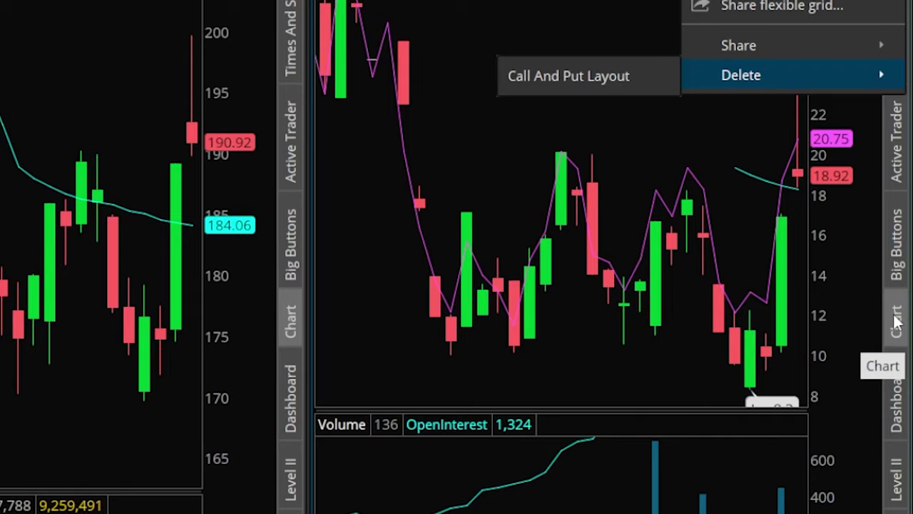
Step: Switch the yellow-linked cell to Active Trader and resize it narrower than the chart, with a wider Price column
click(905, 296)
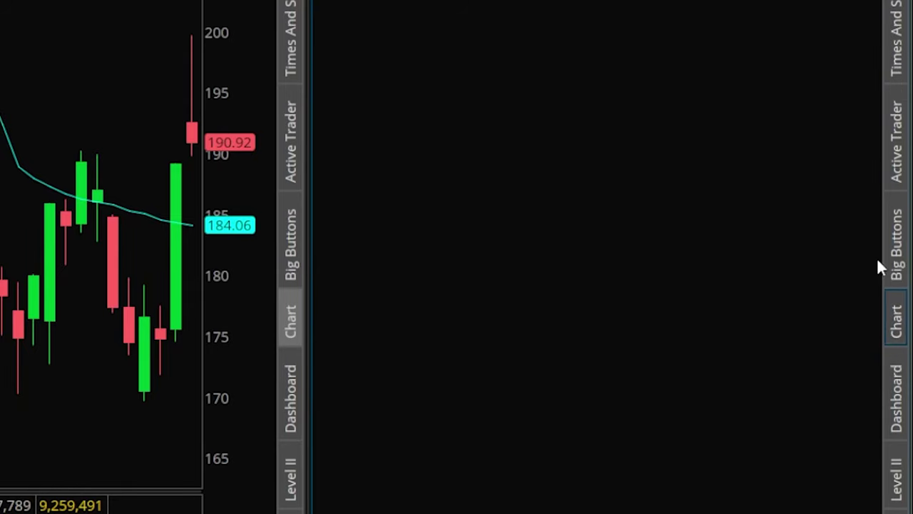
click(897, 123)
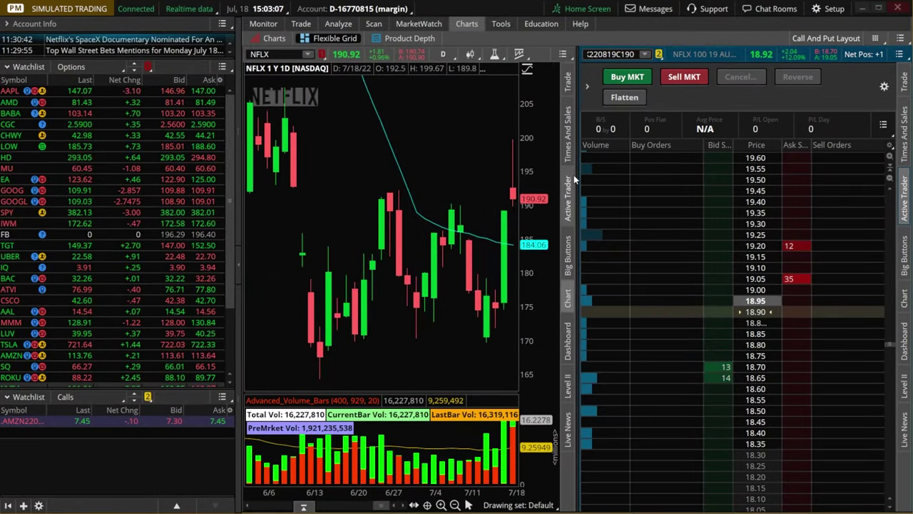
drag(573, 174, 673, 175)
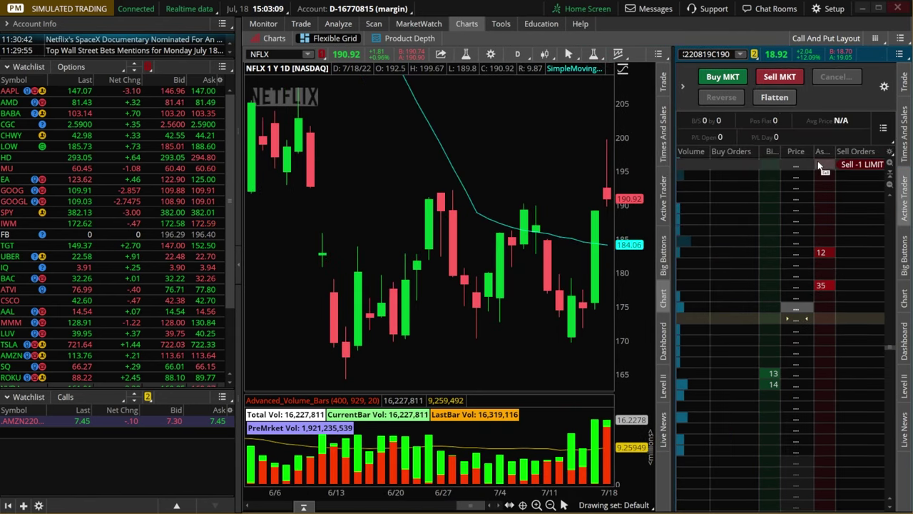
drag(815, 152, 832, 151)
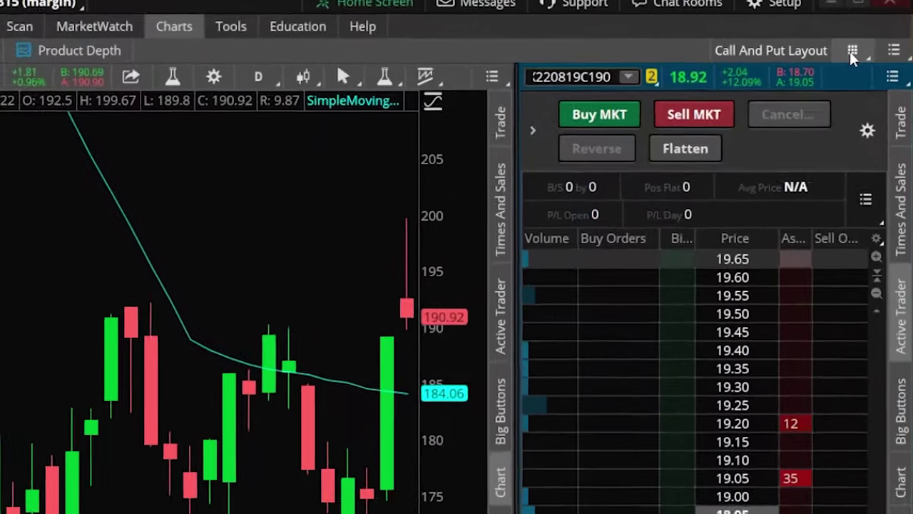
Step: Save the current flexible grid as "One Options Layout"
click(851, 52)
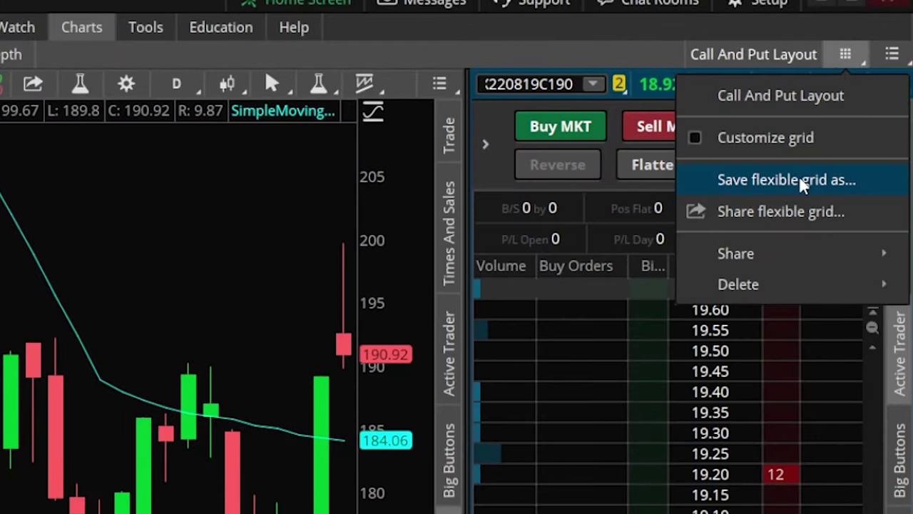
click(800, 179)
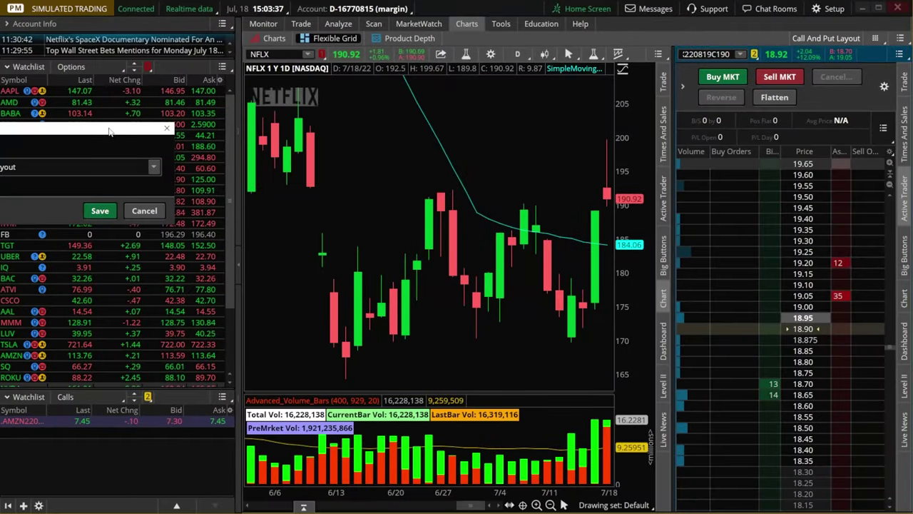
drag(109, 130, 498, 165)
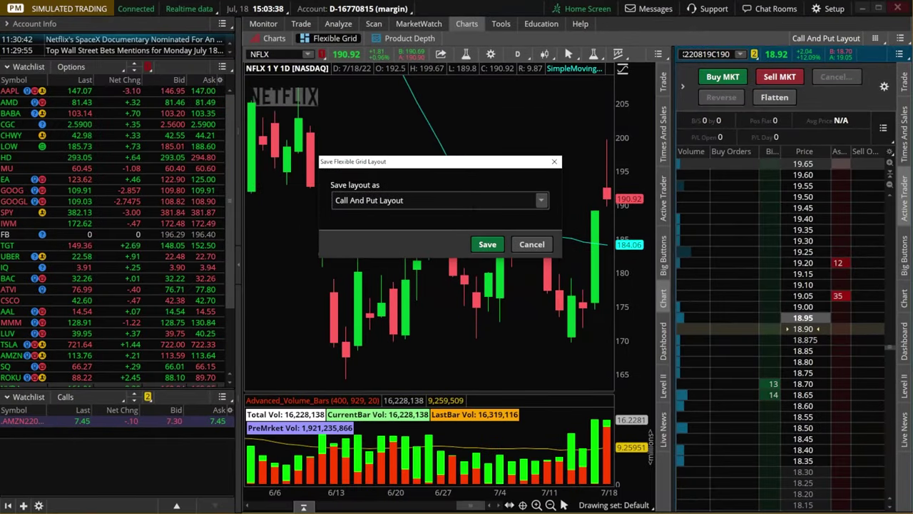
text(O)
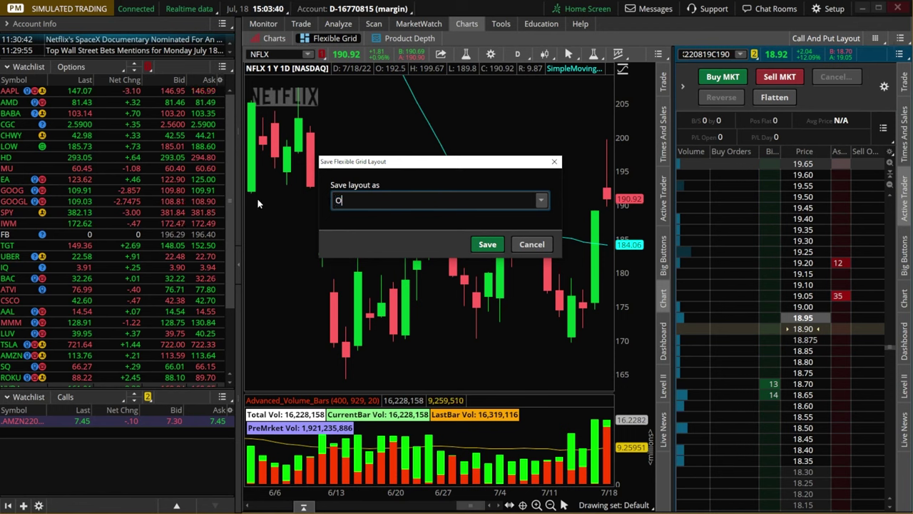
text(ne Options Layout)
click(486, 245)
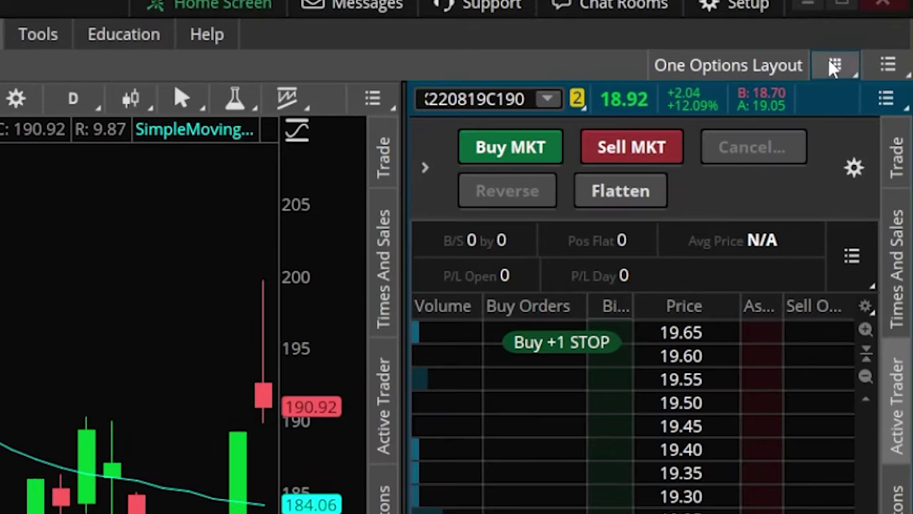
Step: Load the saved "Call And Put Layout" grid and switch back to "One Options Layout"
click(835, 67)
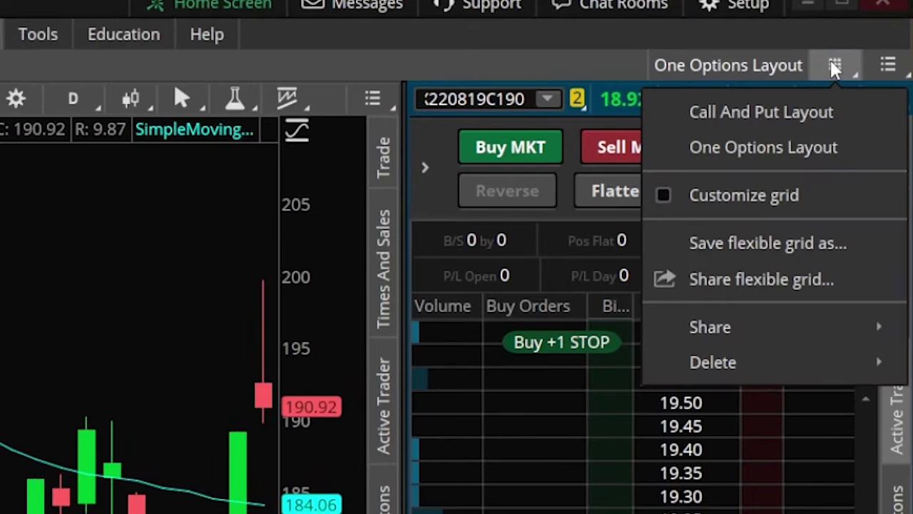
click(749, 116)
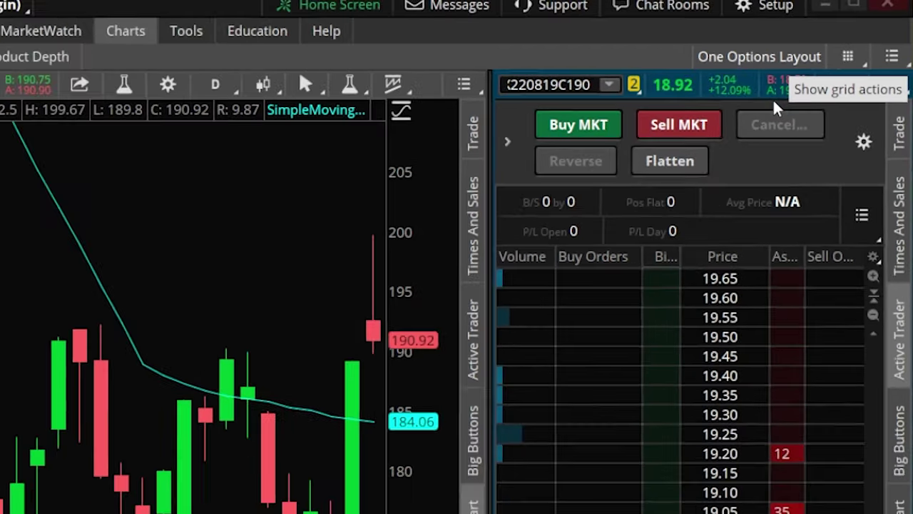
click(75, 195)
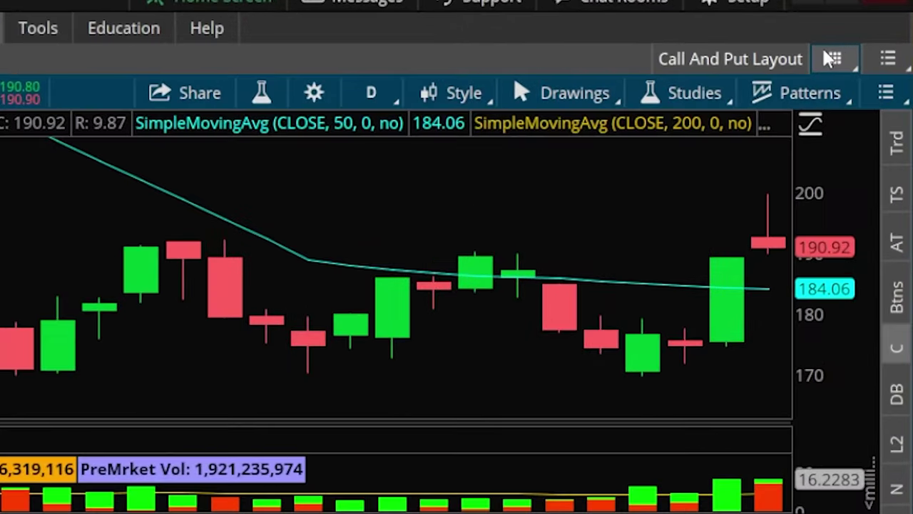
click(828, 37)
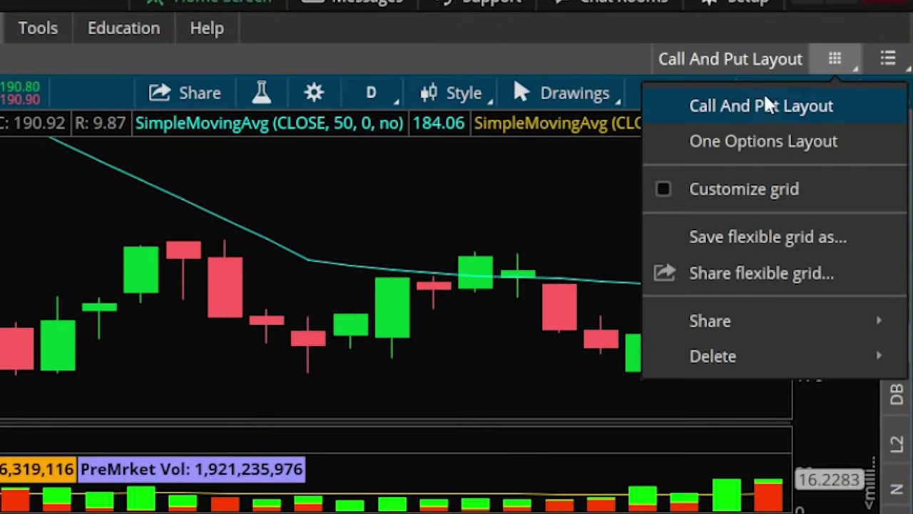
click(764, 141)
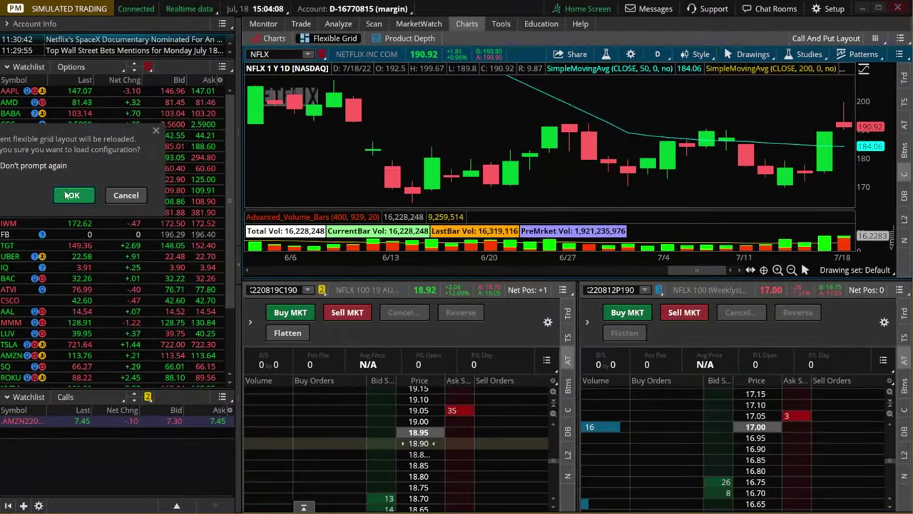
click(72, 194)
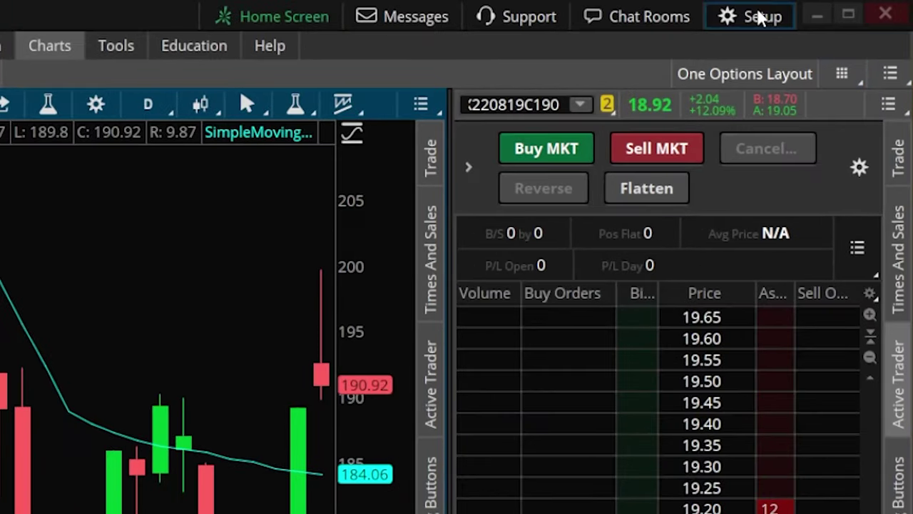
Step: Enable Autosend with Shift-click in the general order settings and apply the change
click(829, 10)
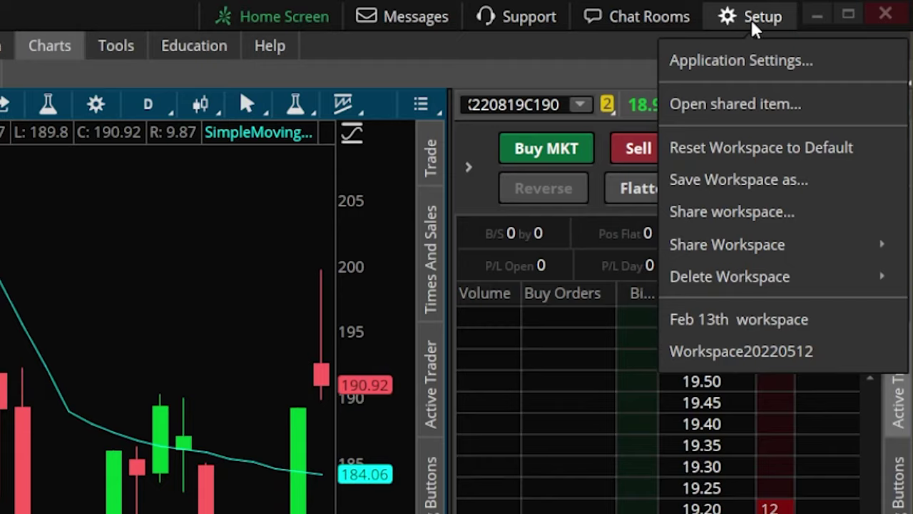
click(744, 60)
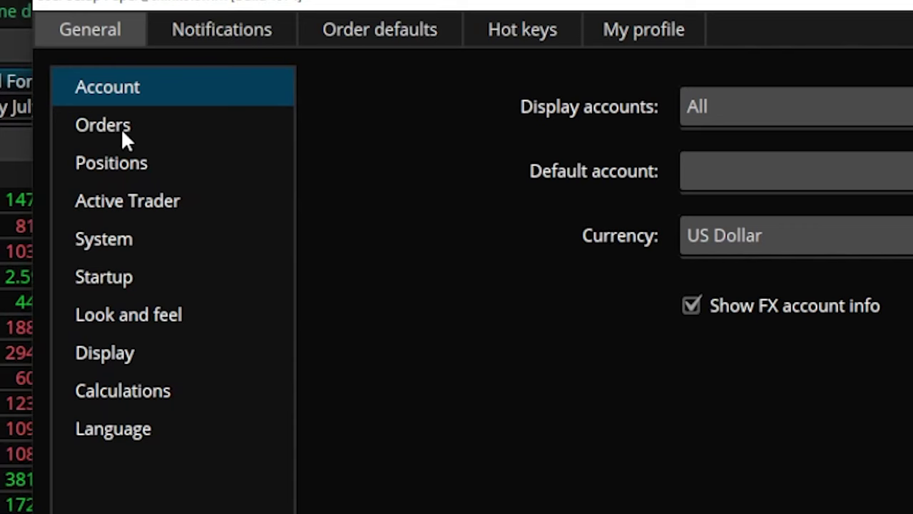
click(61, 74)
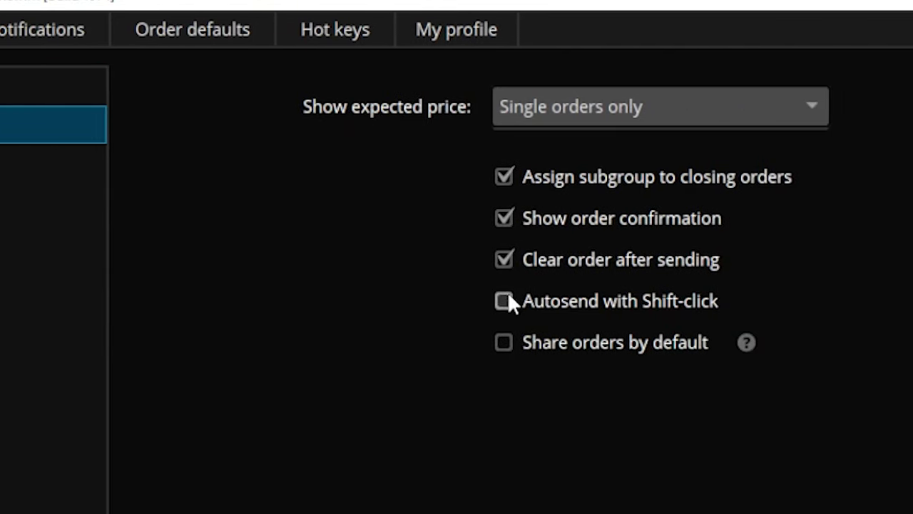
click(507, 300)
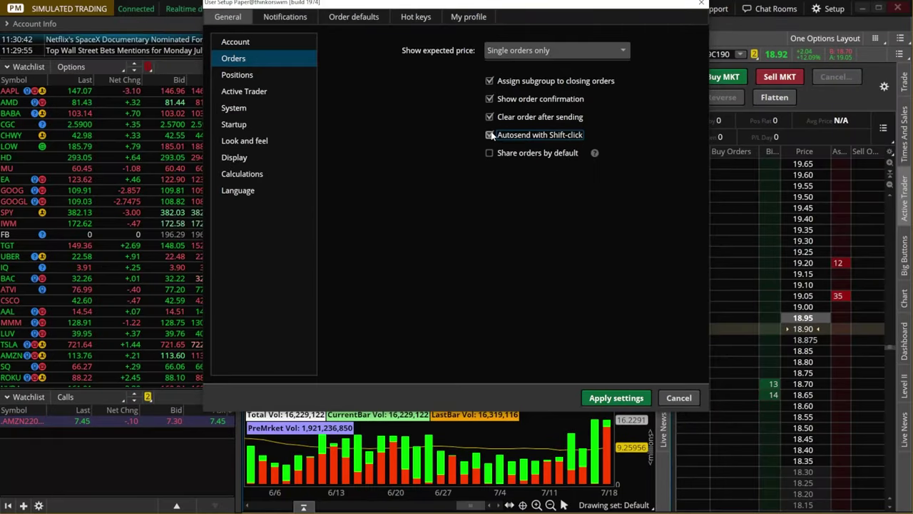
click(616, 398)
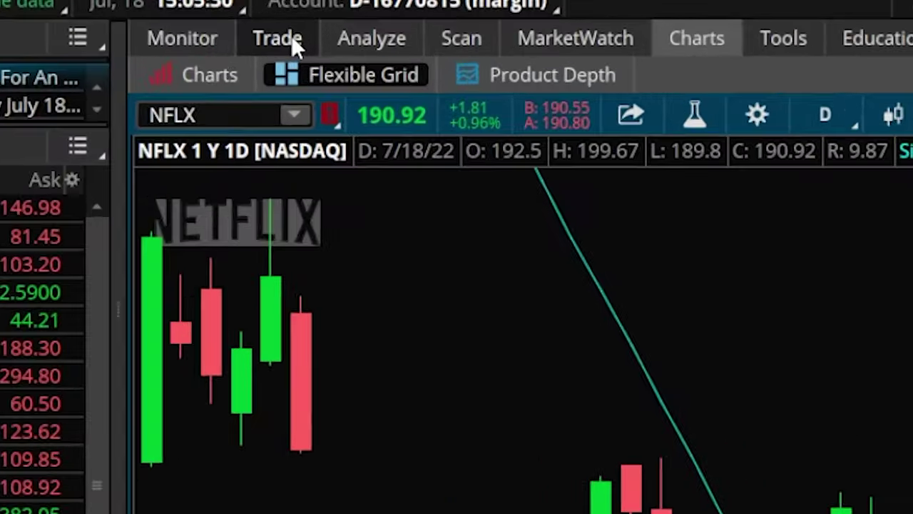
Step: Send a limit order from the NFLX option chain to buy 1 19 AUG 22 200 call at 14.45
click(306, 23)
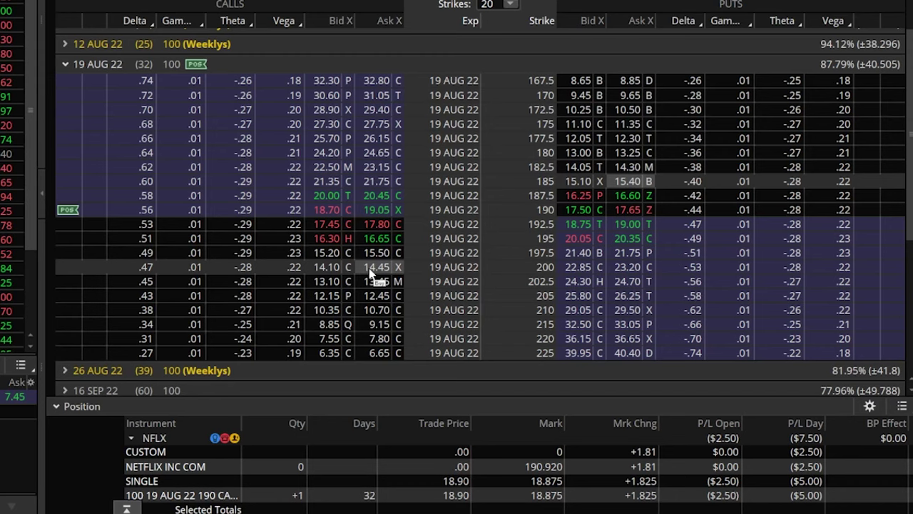
click(370, 268)
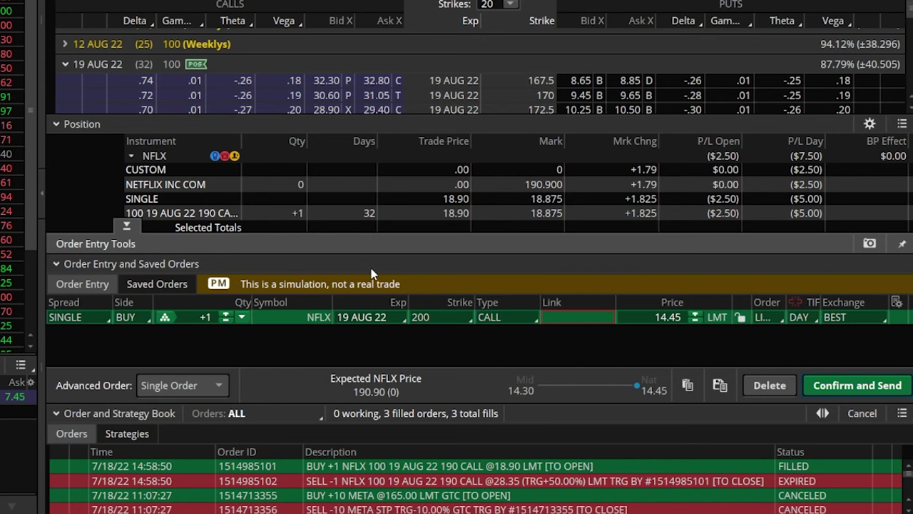
click(824, 387)
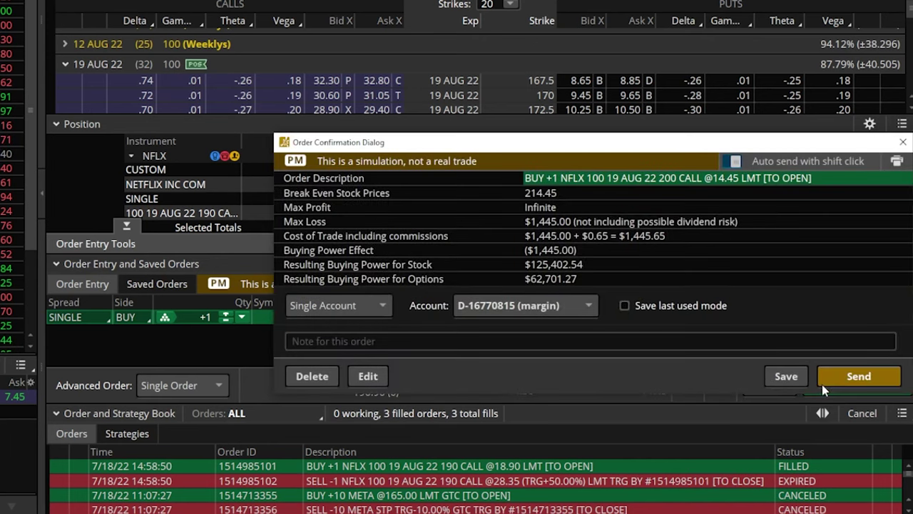
click(856, 377)
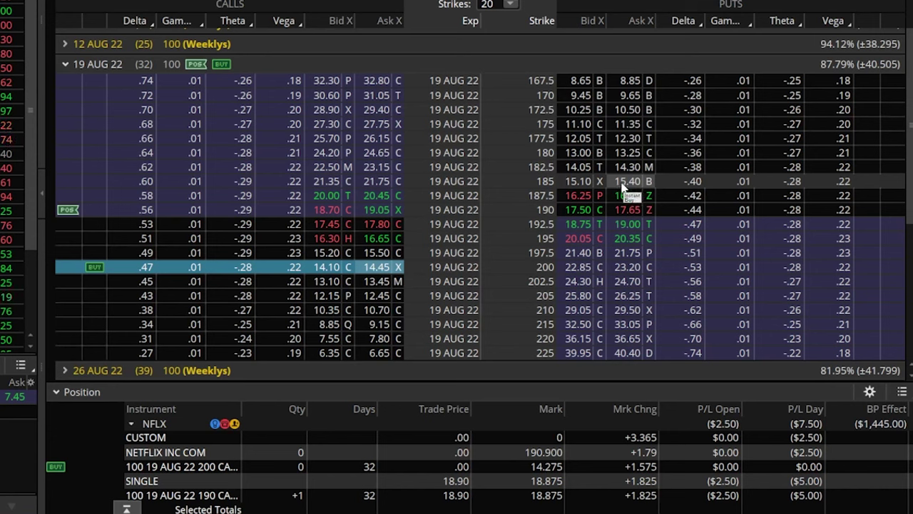
Step: Autosend a buy order for 1 NFLX 19 AUG 22 185 put at 15.40 and view the working orders in Activity and Positions
click(628, 183)
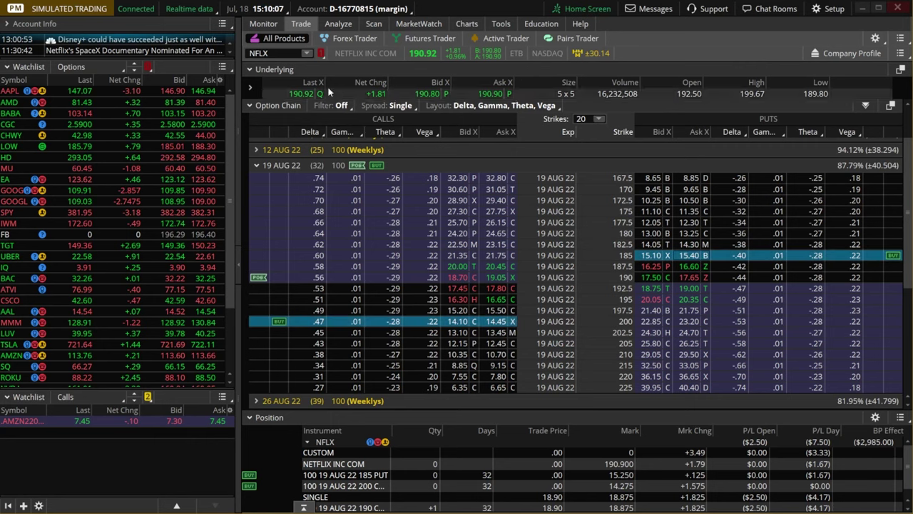
click(269, 27)
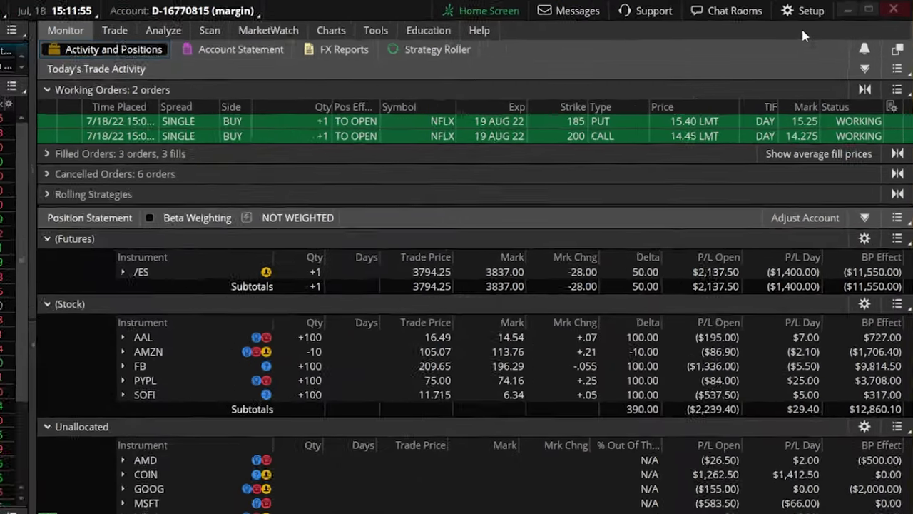
Step: Bring up the order defaults for options in the application settings
click(829, 10)
click(716, 67)
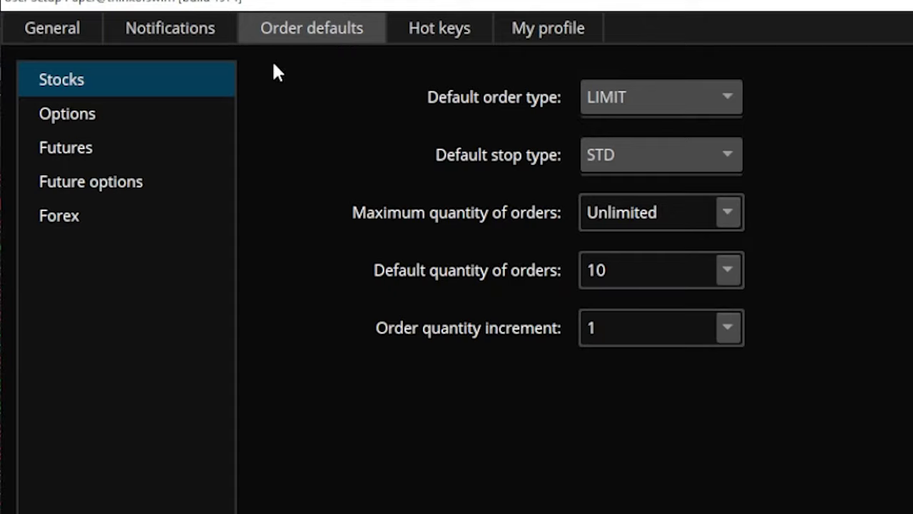
click(90, 113)
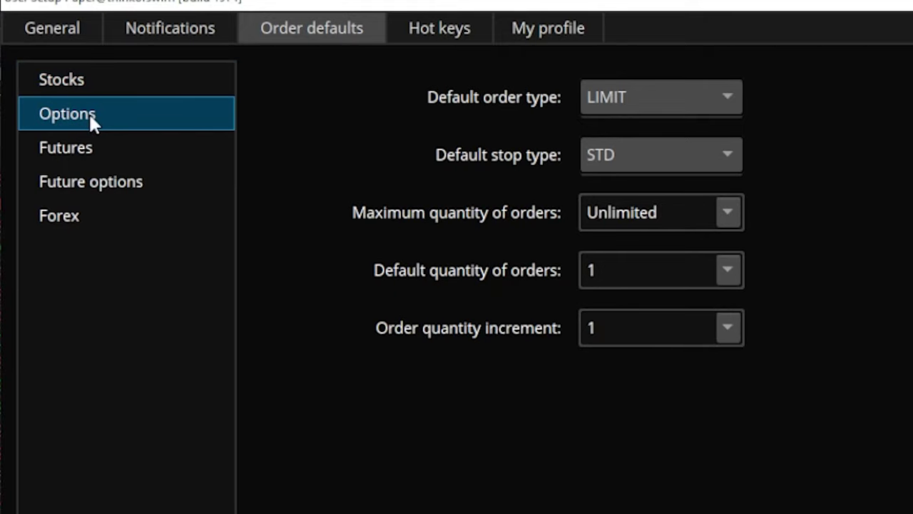